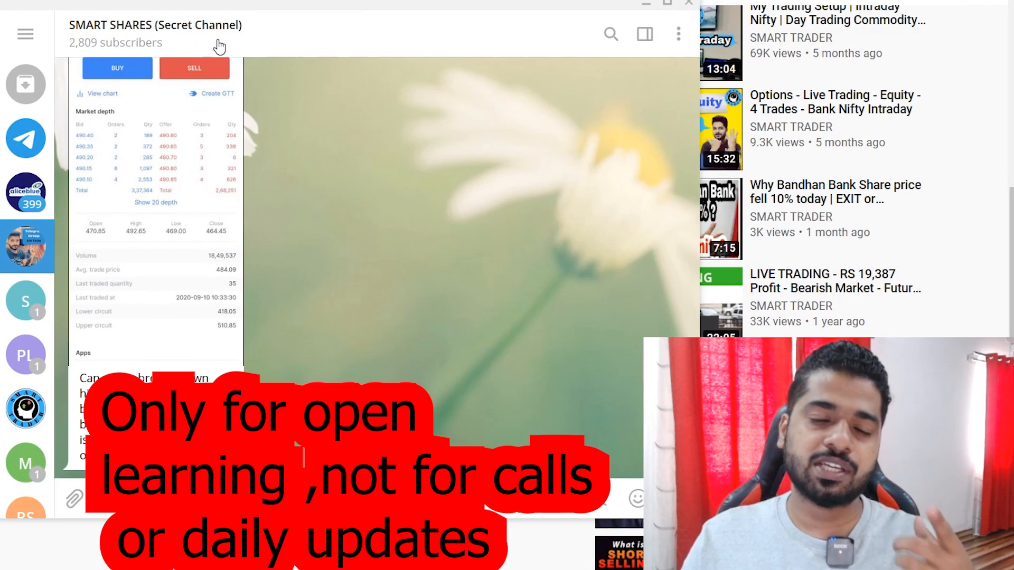
- Maximize the chat window and examine the September 10 SUNTV post in the SMART SHARES channel
scroll(262, 348, up, 4)
scroll(261, 348, down, 4)
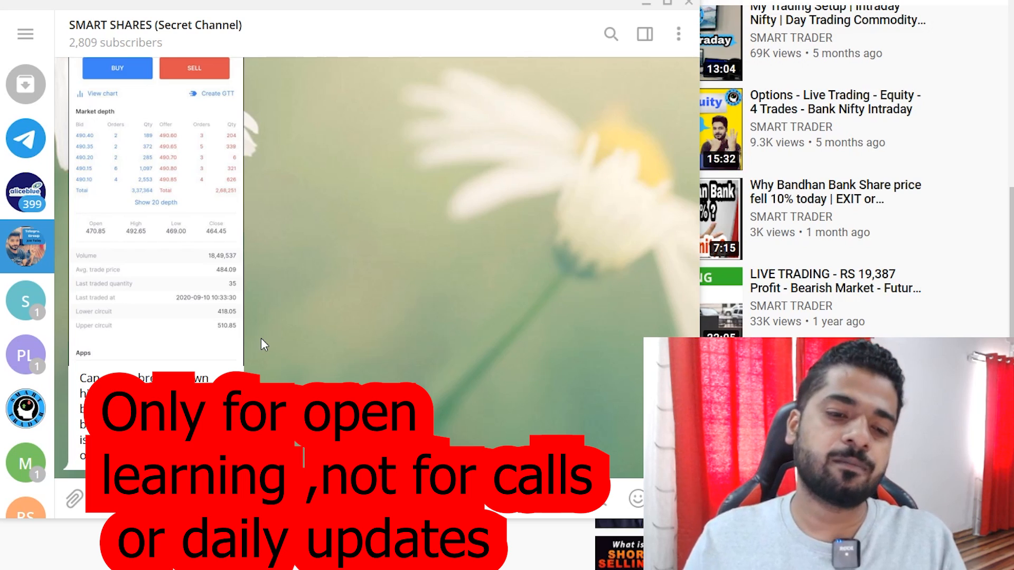
scroll(261, 339, up, 3)
scroll(261, 338, down, 3)
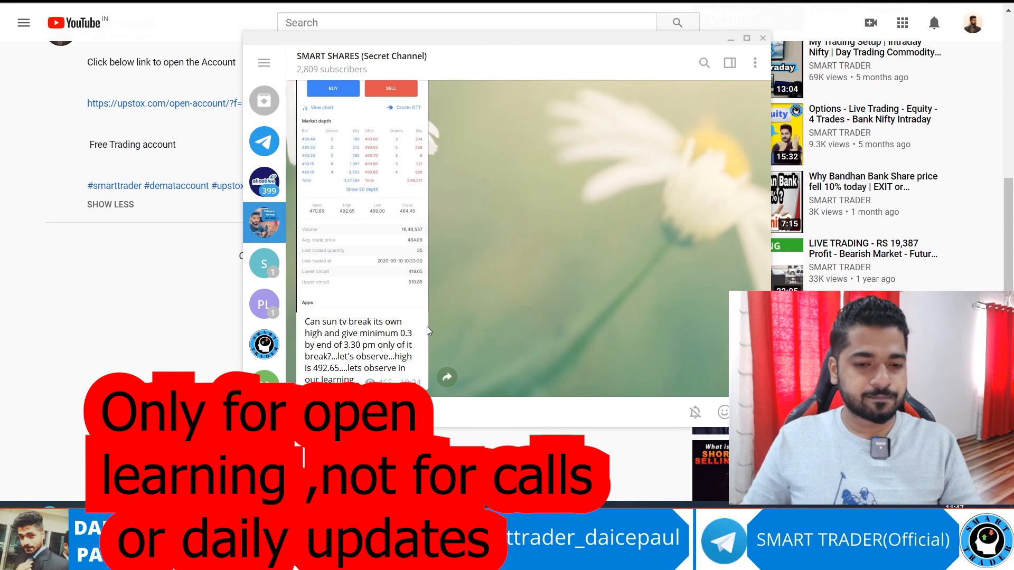
click(746, 38)
scroll(255, 365, up, 3)
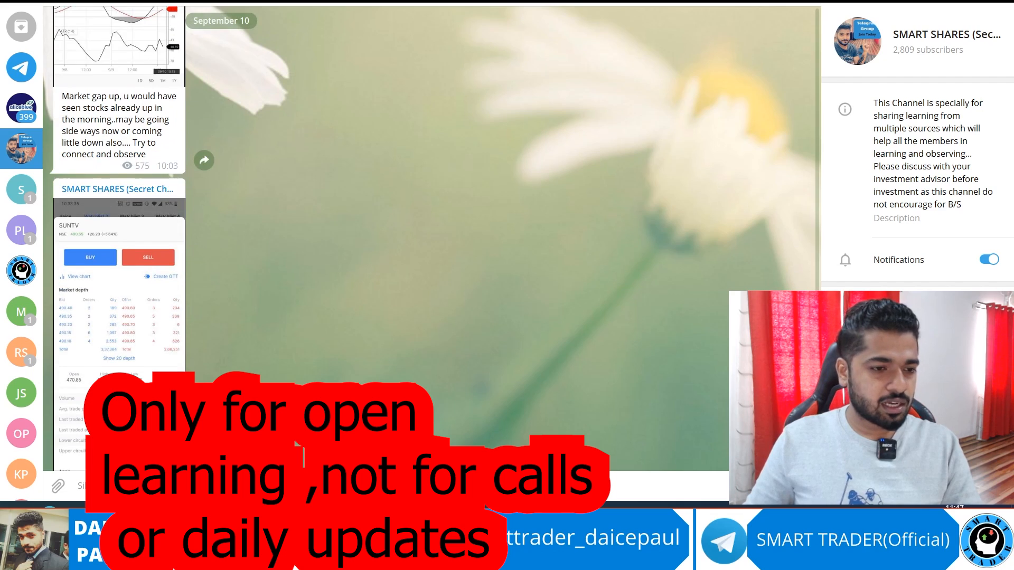
scroll(255, 366, down, 3)
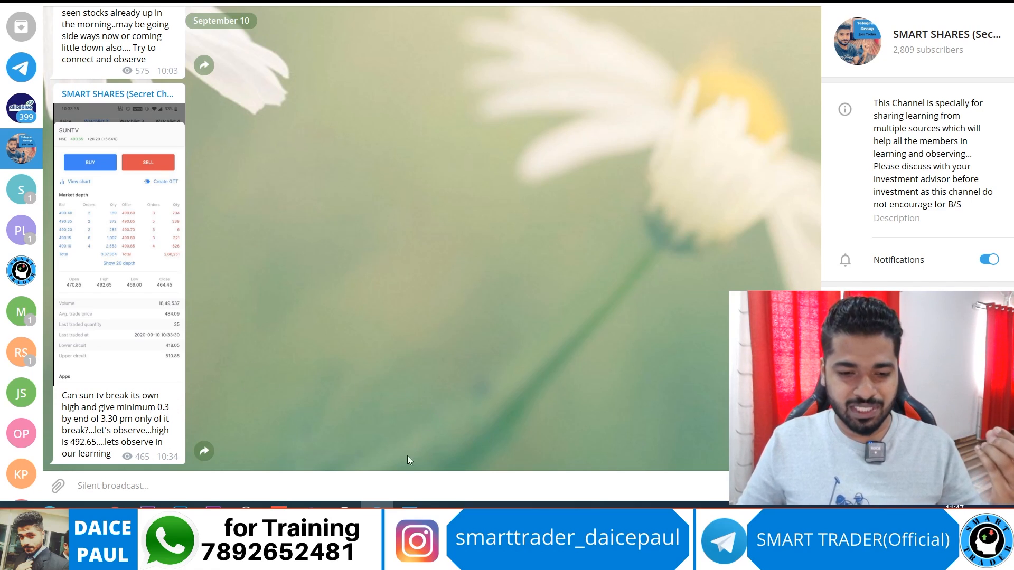
- Check SUNTV's market data in the browser's trading platform and view the Upstox account plans image in Photos
click(115, 507)
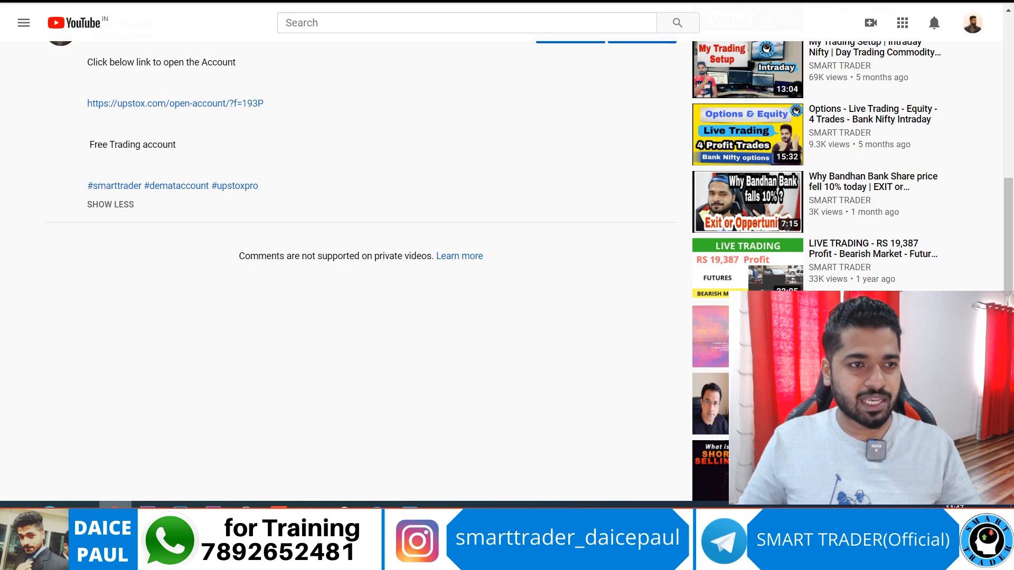
key(ctrl+Tab)
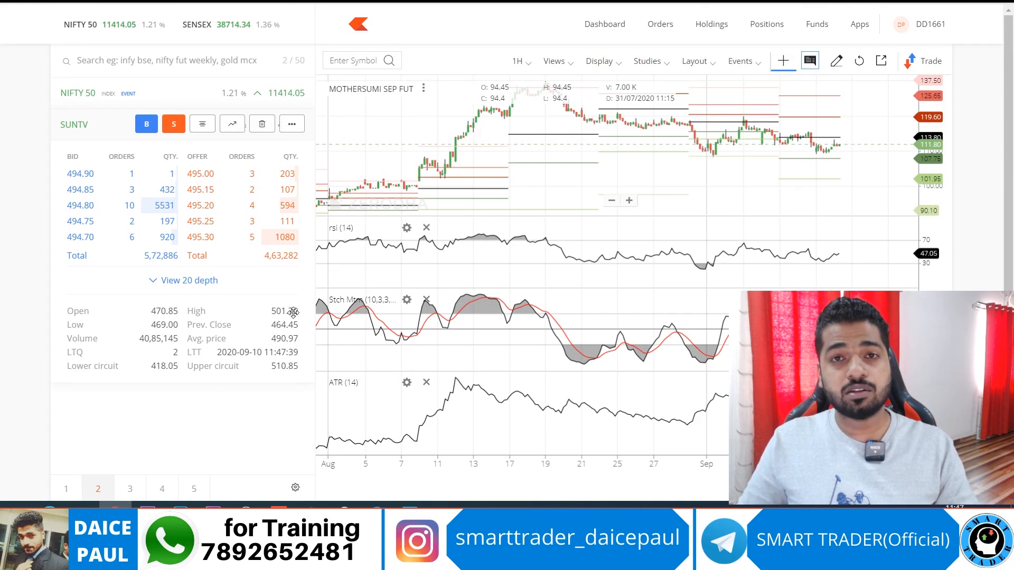
click(409, 508)
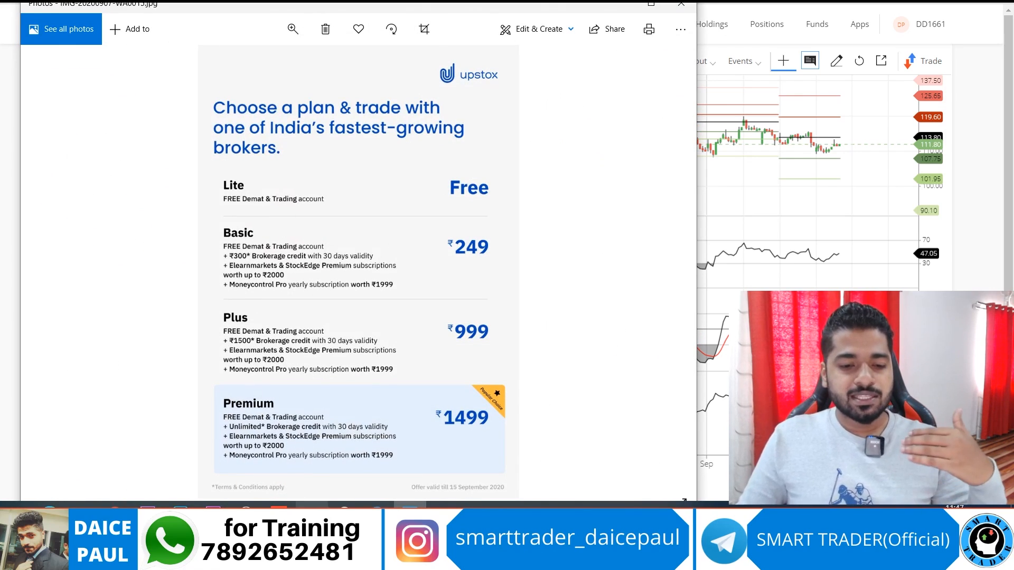
- Return to the SMART SHARES channel in Telegram and review the September 9 breakout posts on AMARAJABAT and ESCORTS
click(377, 505)
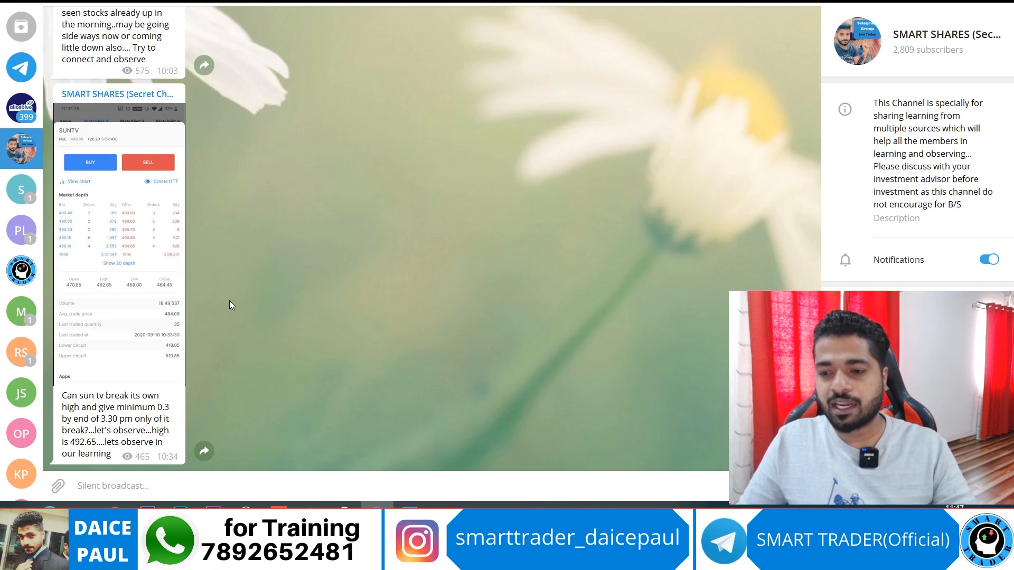
scroll(159, 331, up, 15)
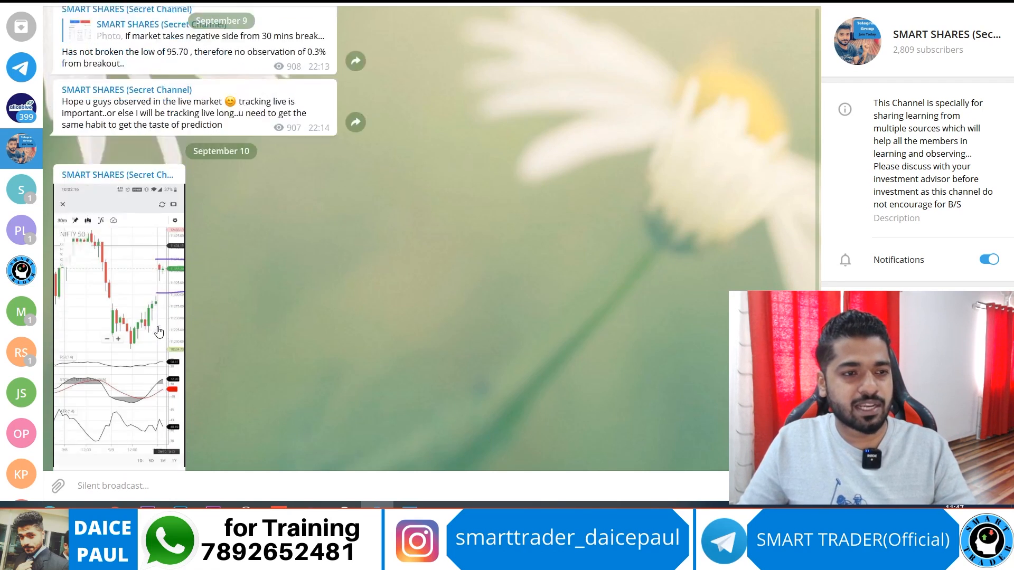
scroll(159, 329, down, 1)
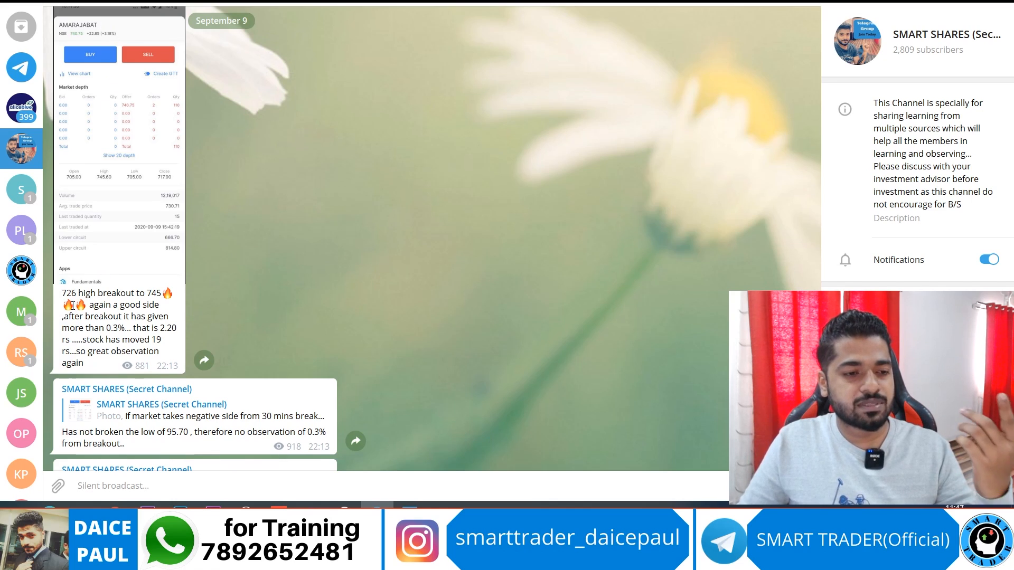
scroll(166, 296, up, 8)
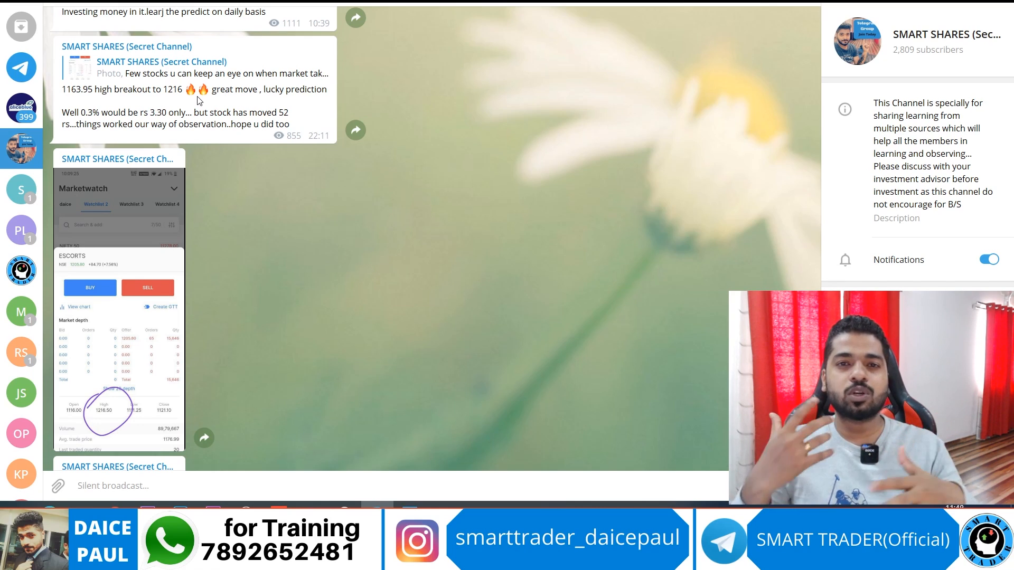
scroll(218, 91, down, 2)
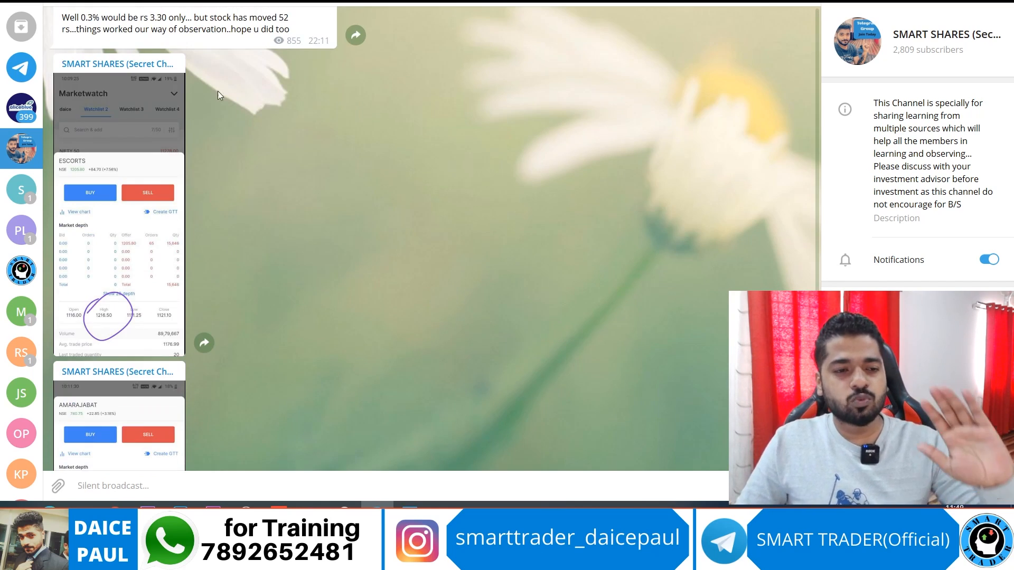
scroll(227, 111, up, 4)
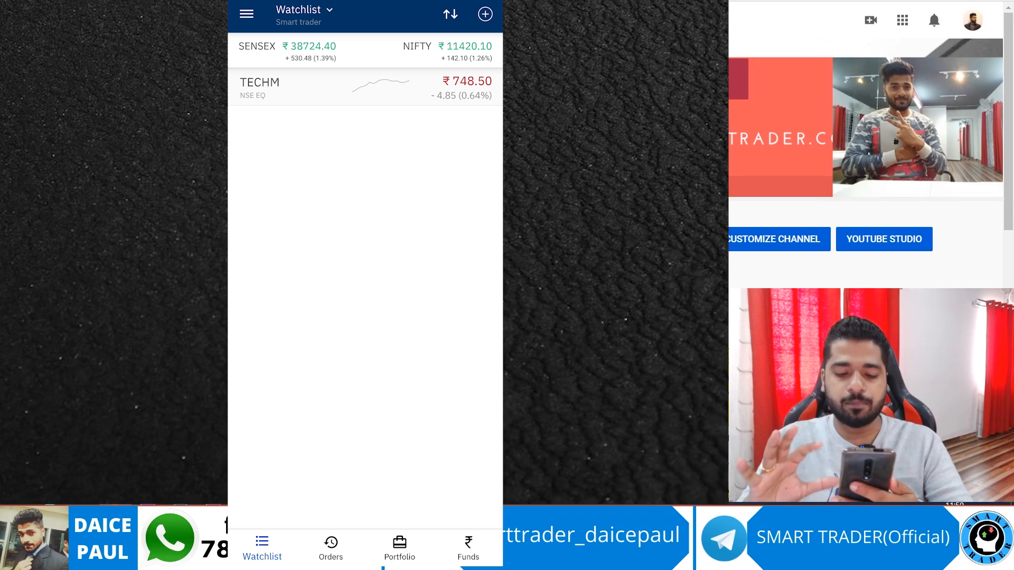
- Open Apply For IPO in the Upstox mobile app and look through the past and ongoing IPOs
click(330, 548)
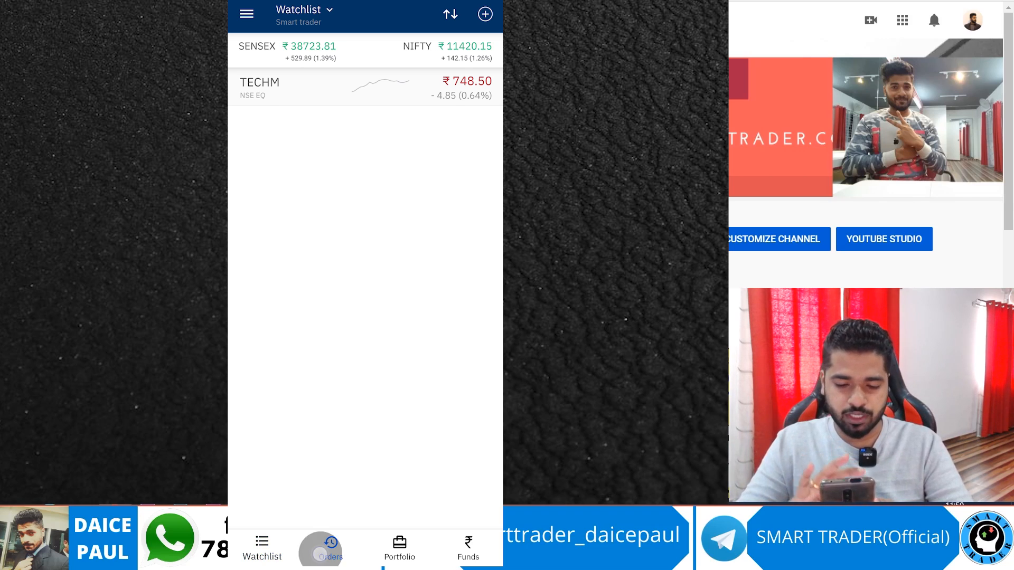
click(262, 548)
click(246, 14)
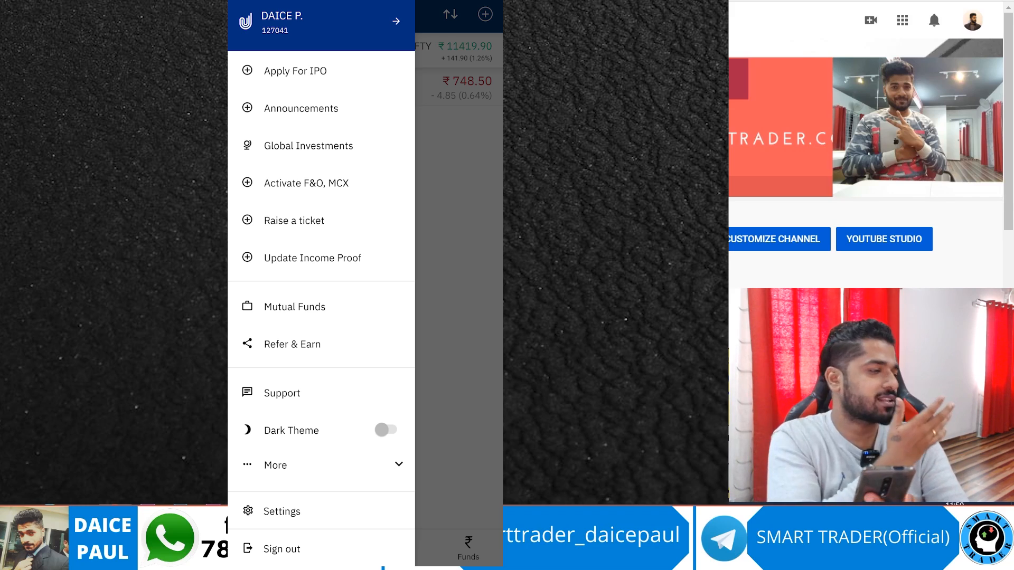
click(319, 71)
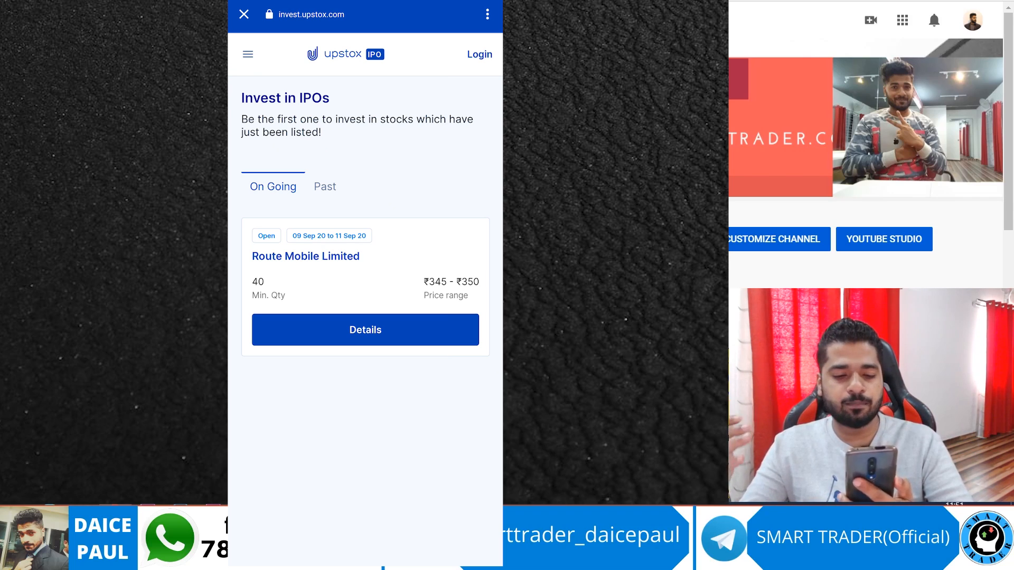
click(323, 186)
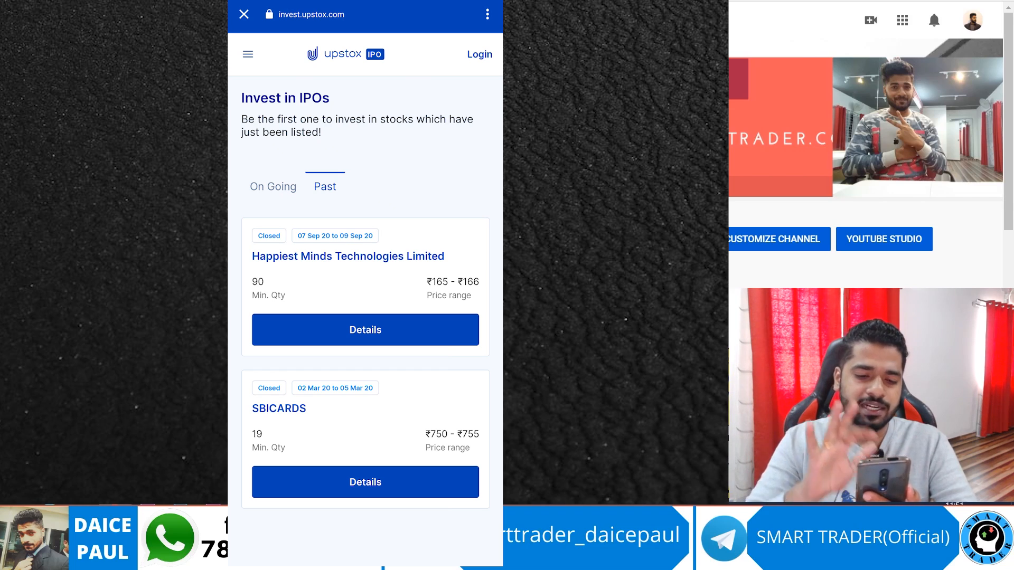
click(273, 186)
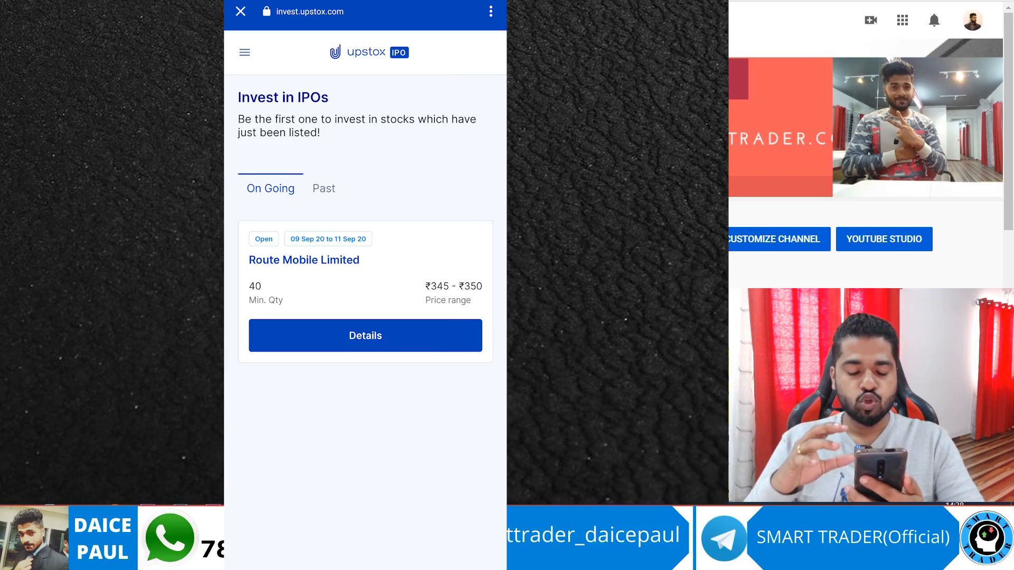
- Open the Route Mobile Limited IPO details and read the company description, application instructions and allocation information
click(399, 337)
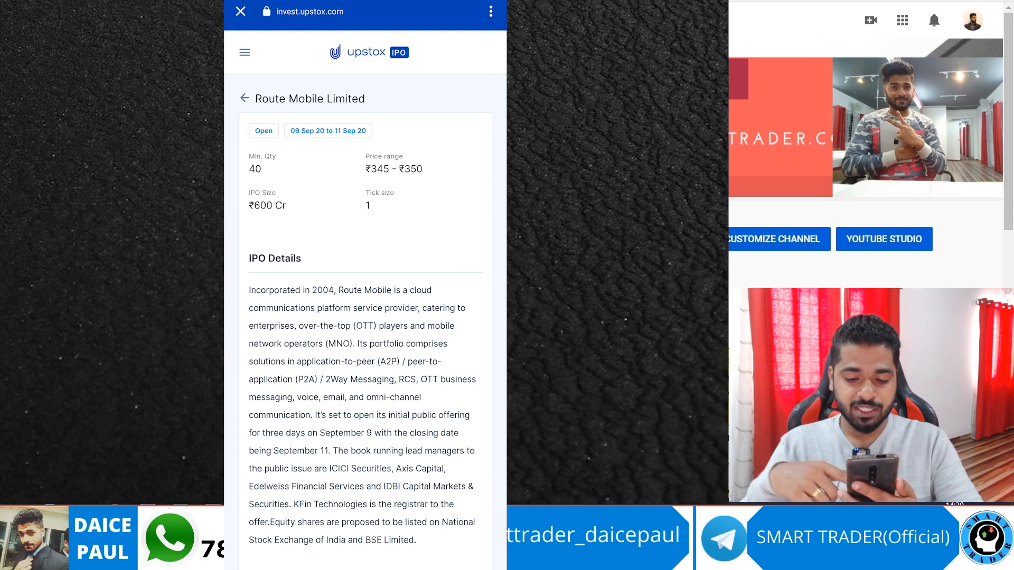
scroll(365, 301, down, 3)
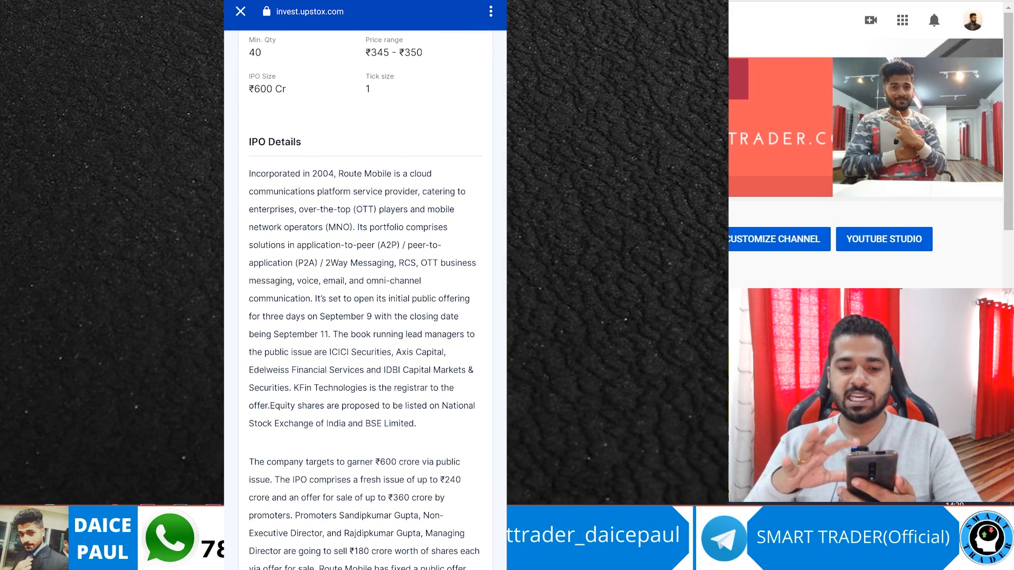
scroll(365, 301, down, 1)
scroll(365, 301, down, 2)
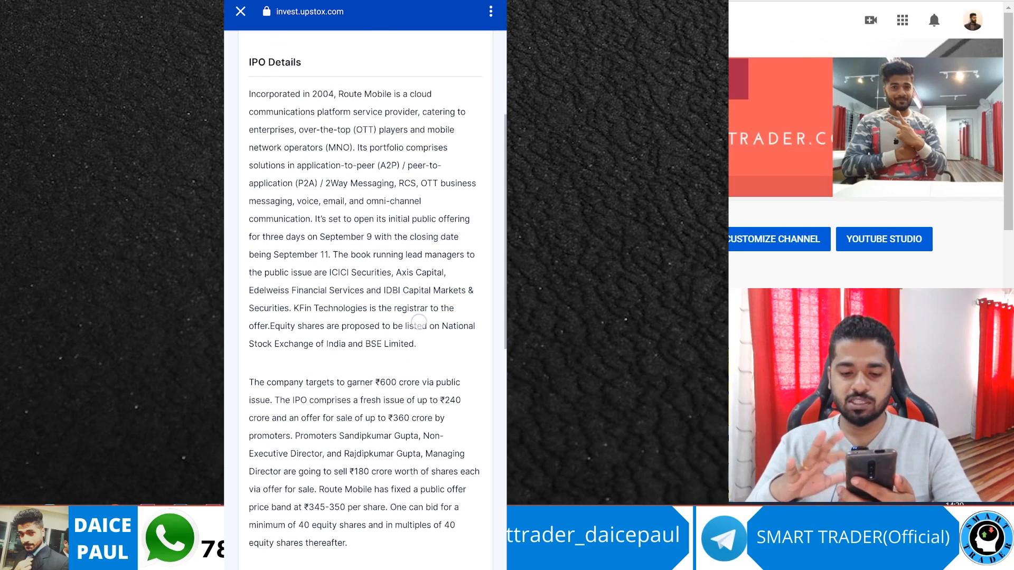
scroll(365, 302, down, 5)
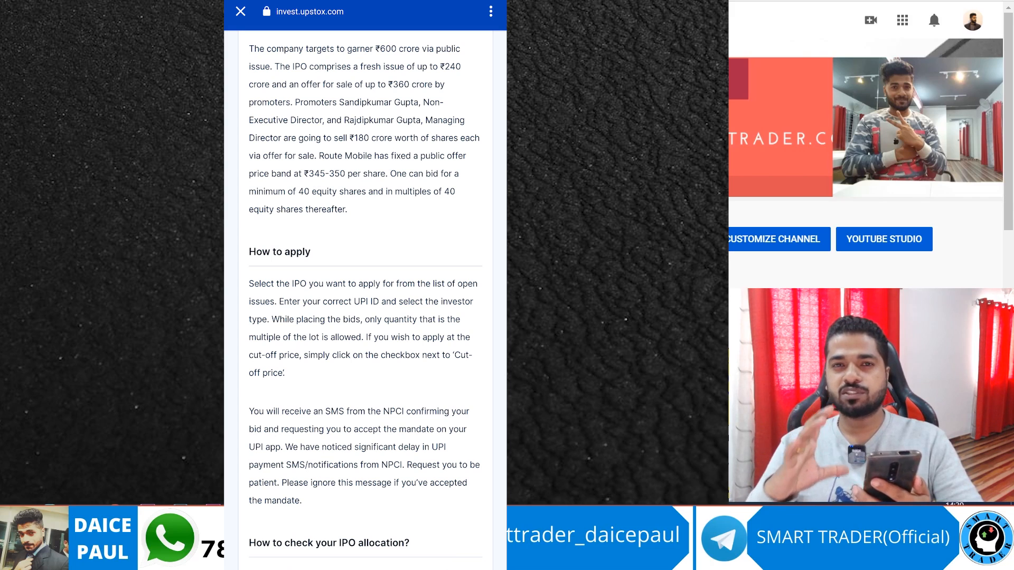
scroll(436, 366, down, 1)
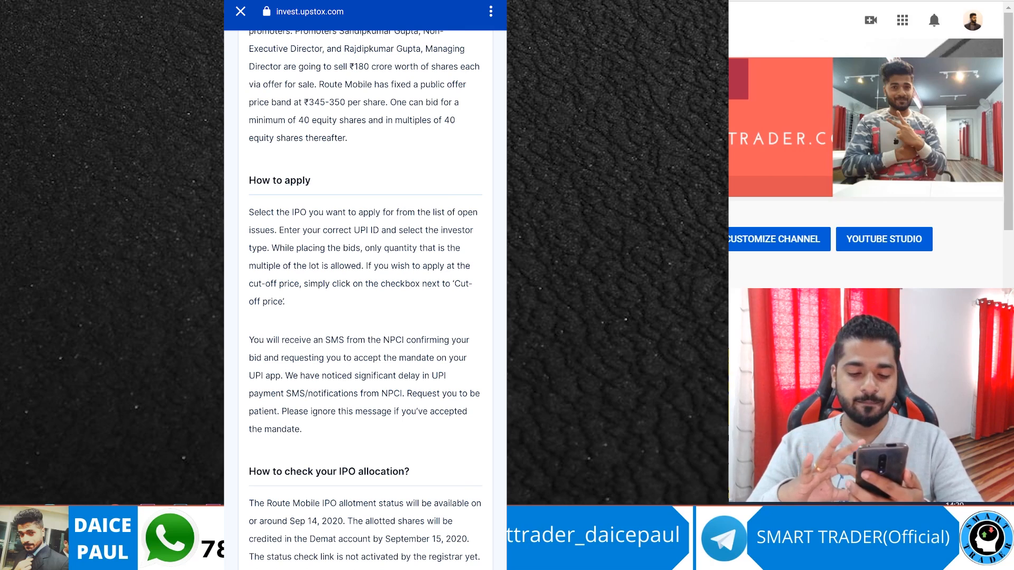
scroll(421, 453, down, 2)
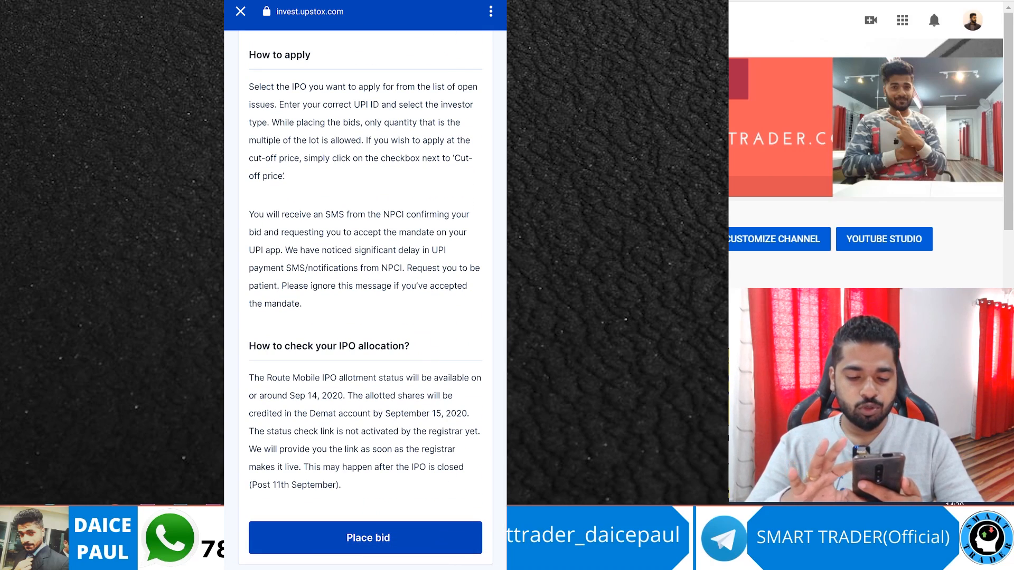
- Start a bid for the Route Mobile Limited IPO, giving the UPI ID and Individual Investor as the investor type
click(392, 542)
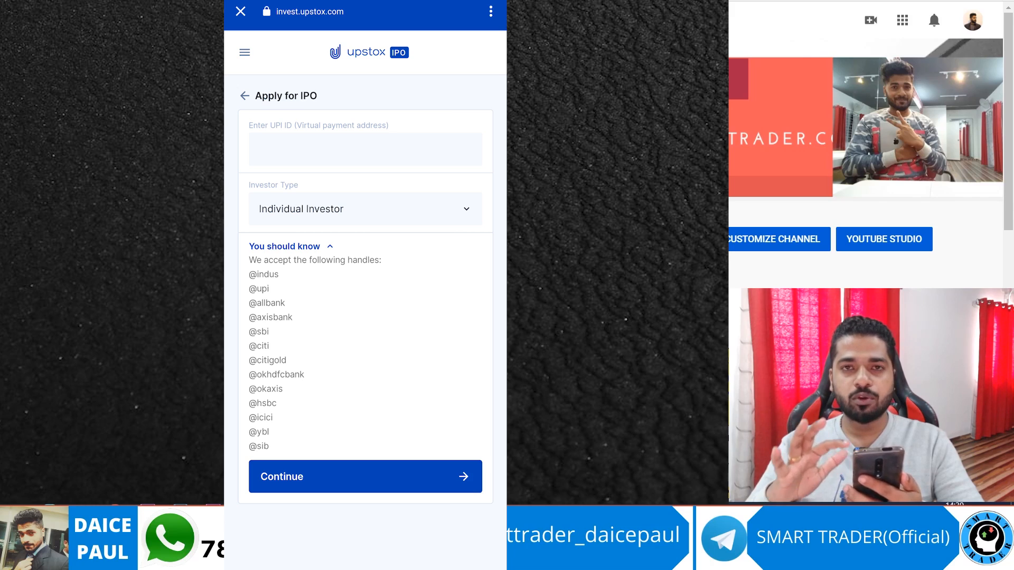
click(461, 214)
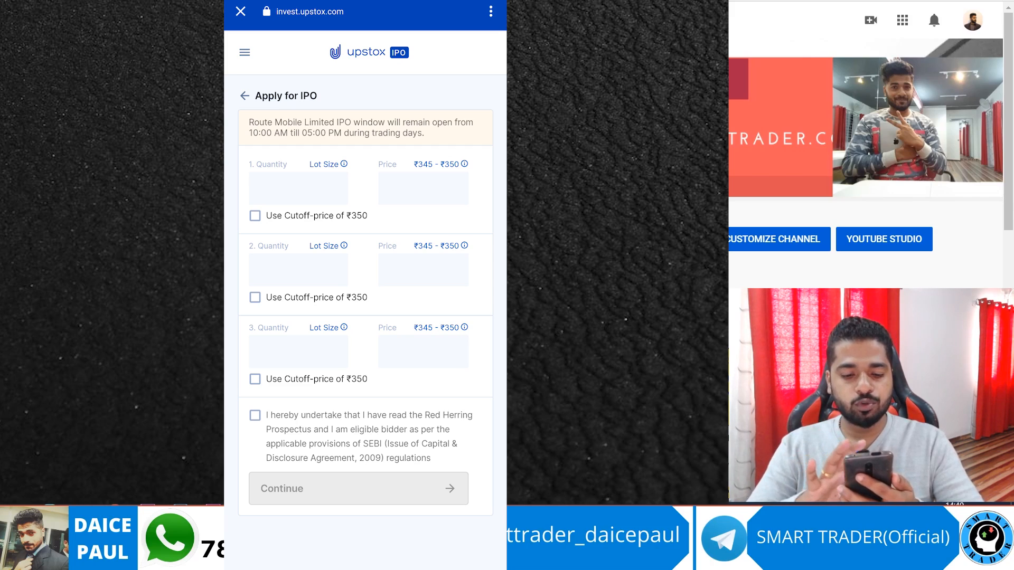
- Set the first bid to use the cutoff price of ₹350, check the lot size and enter a quantity of 40
click(255, 215)
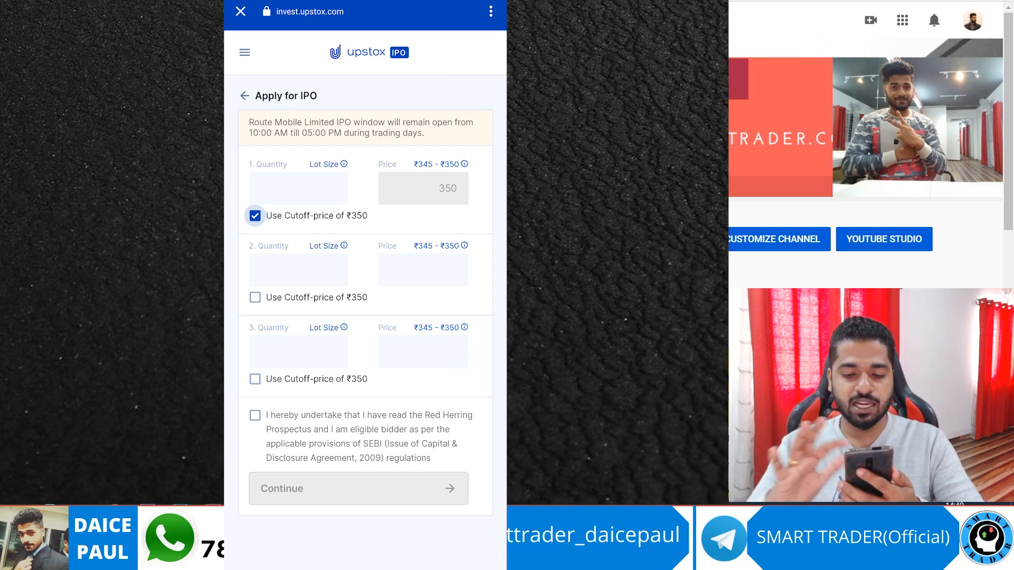
click(298, 188)
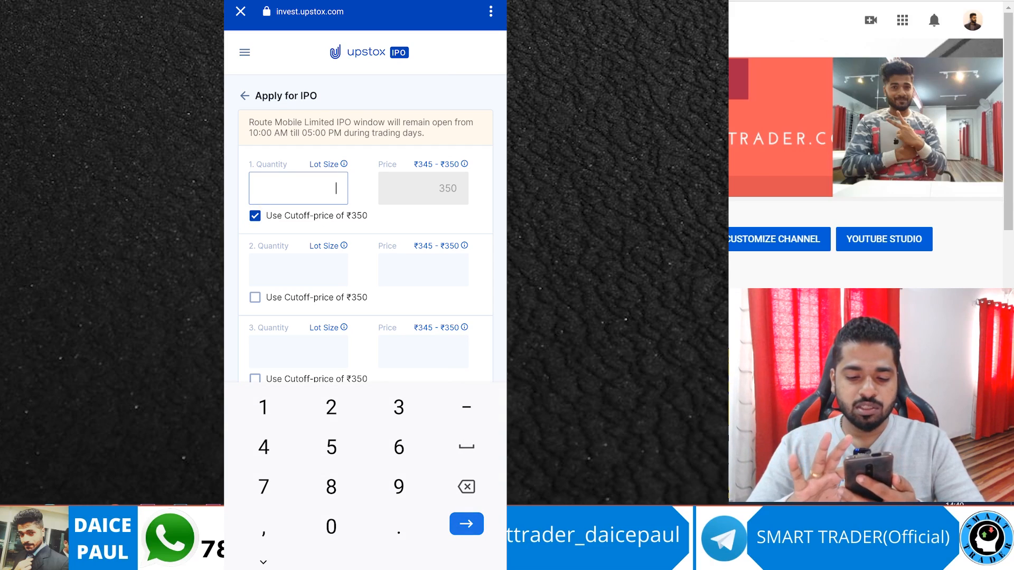
click(344, 164)
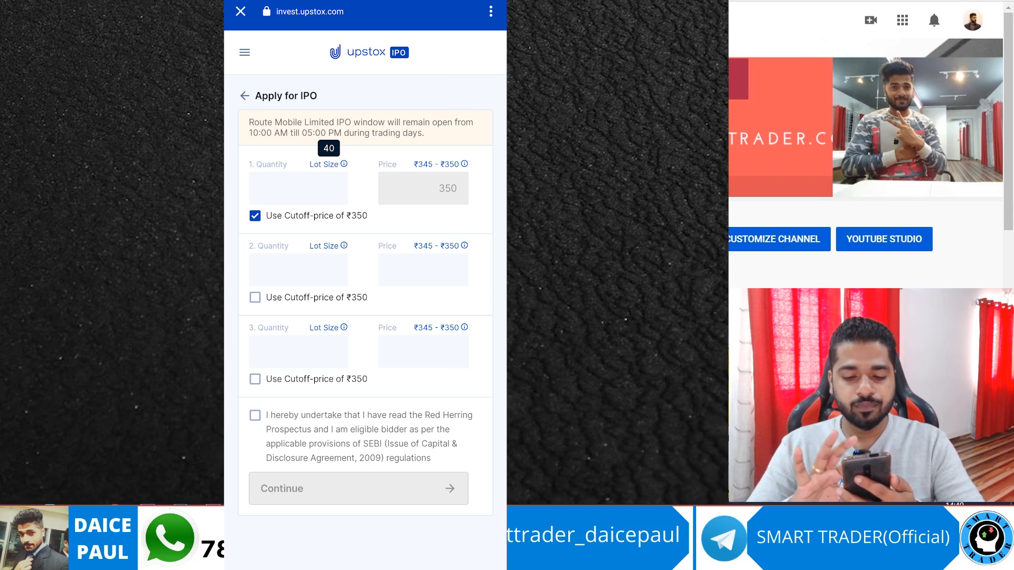
click(330, 188)
text(40)
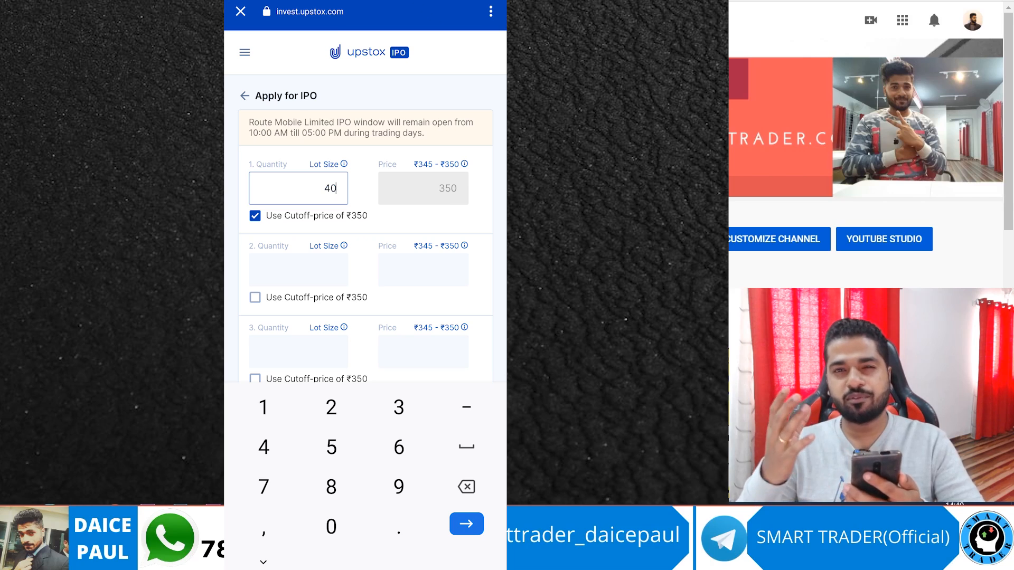
- Accept the Red Herring Prospectus undertaking and continue to the Route Mobile Limited bid summary
scroll(468, 178, down, 3)
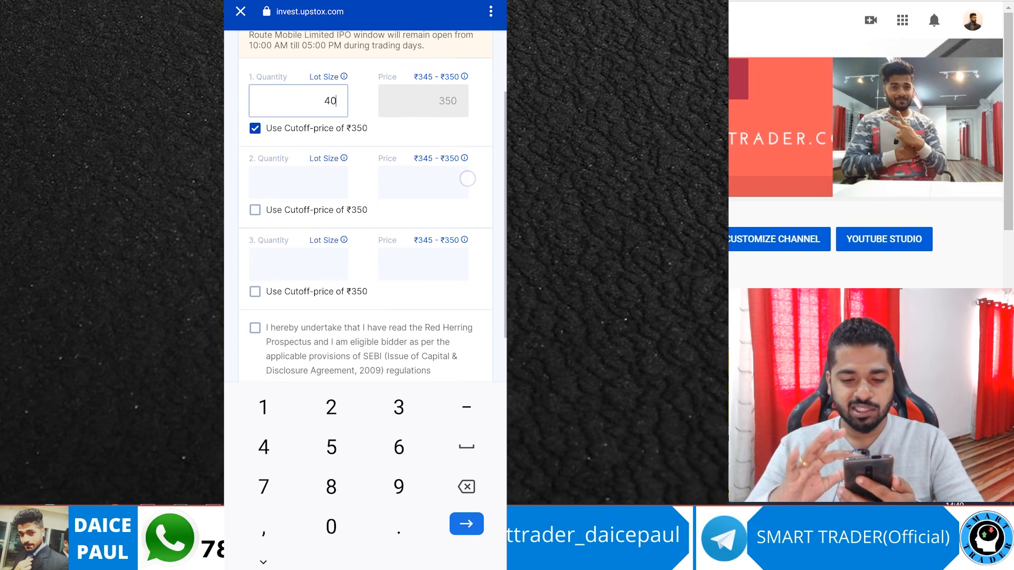
scroll(459, 230, down, 2)
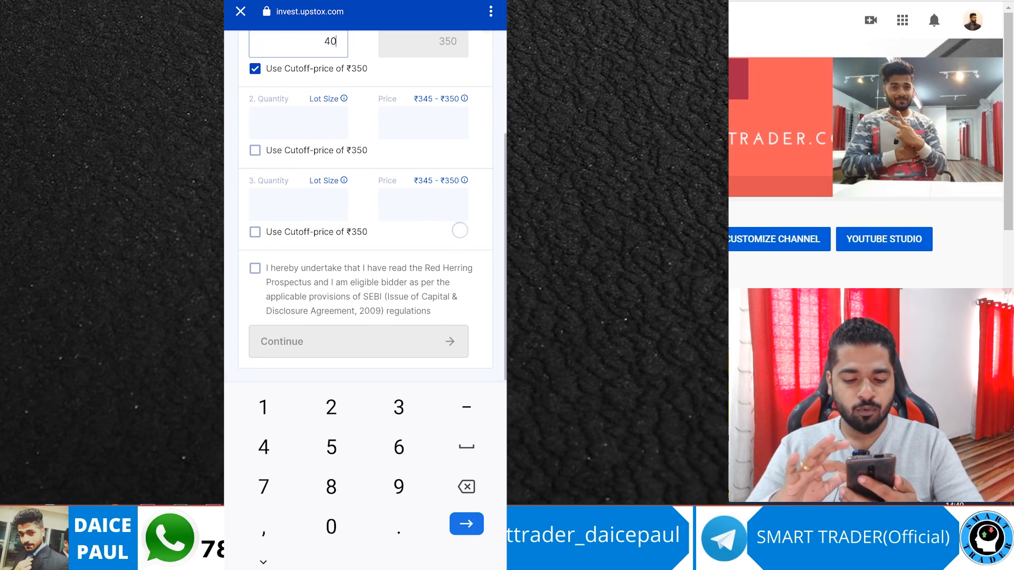
click(250, 273)
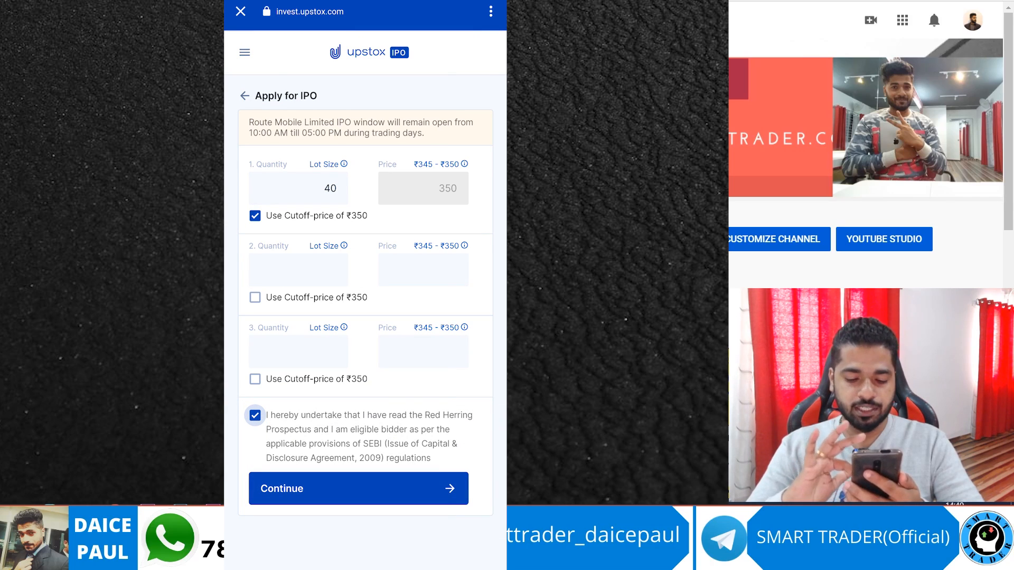
click(391, 493)
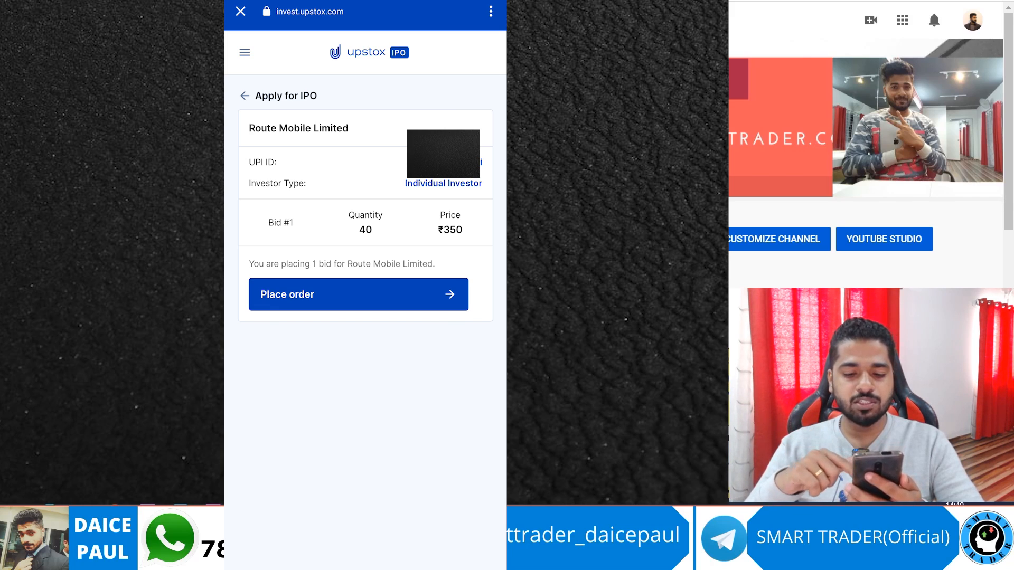
click(432, 365)
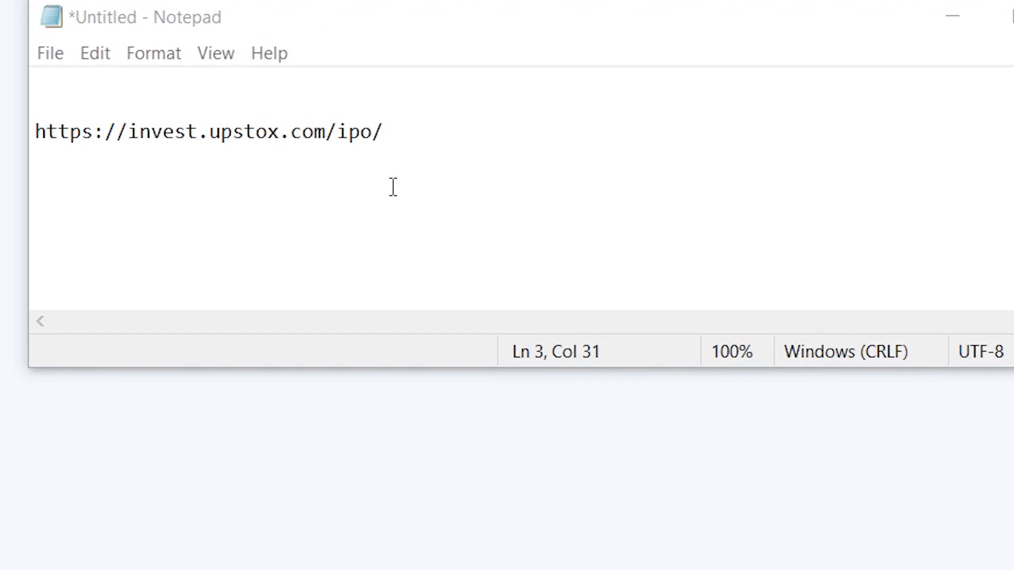
- Open the Route Mobile Limited details at invest.upstox.com/ipo/ and start a bid, giving the UPI ID with Individual Investor as the type
click(319, 109)
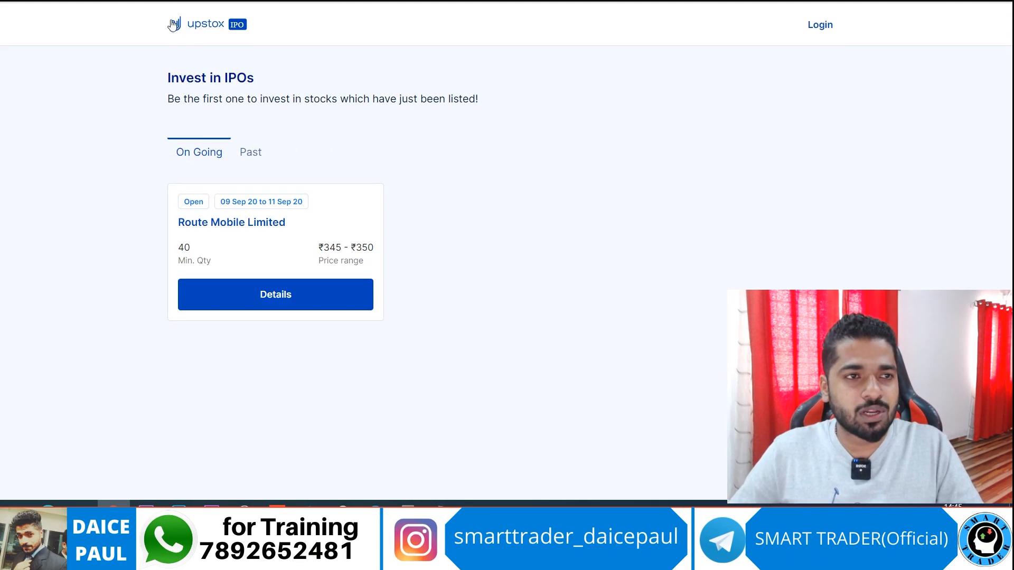
click(290, 304)
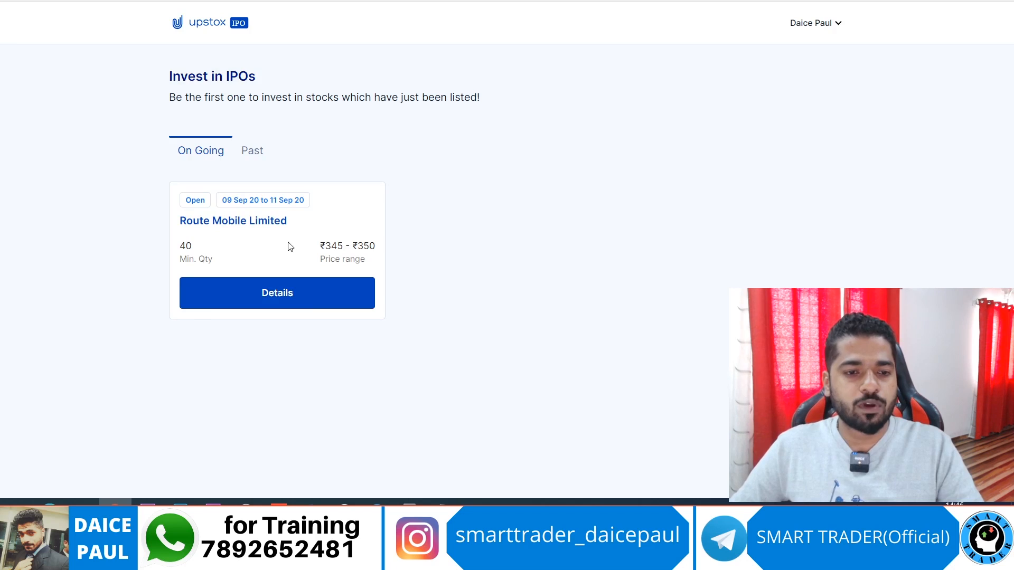
click(311, 310)
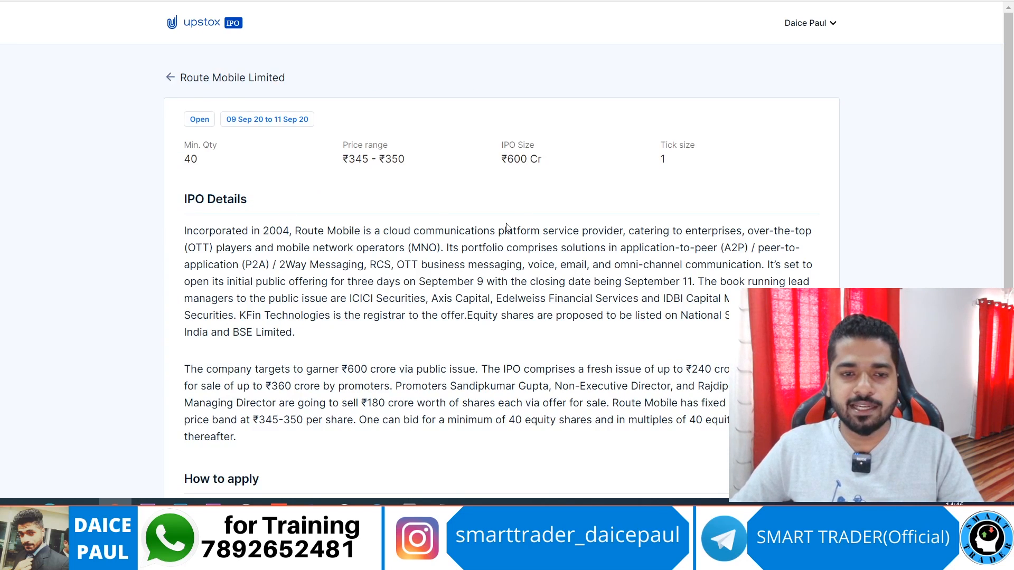
scroll(433, 248, down, 5)
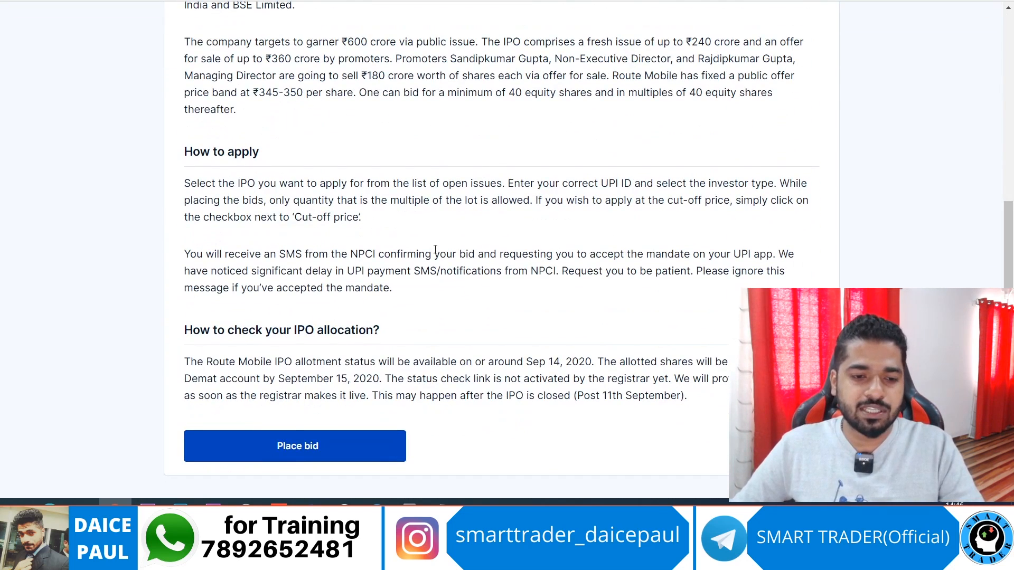
click(340, 444)
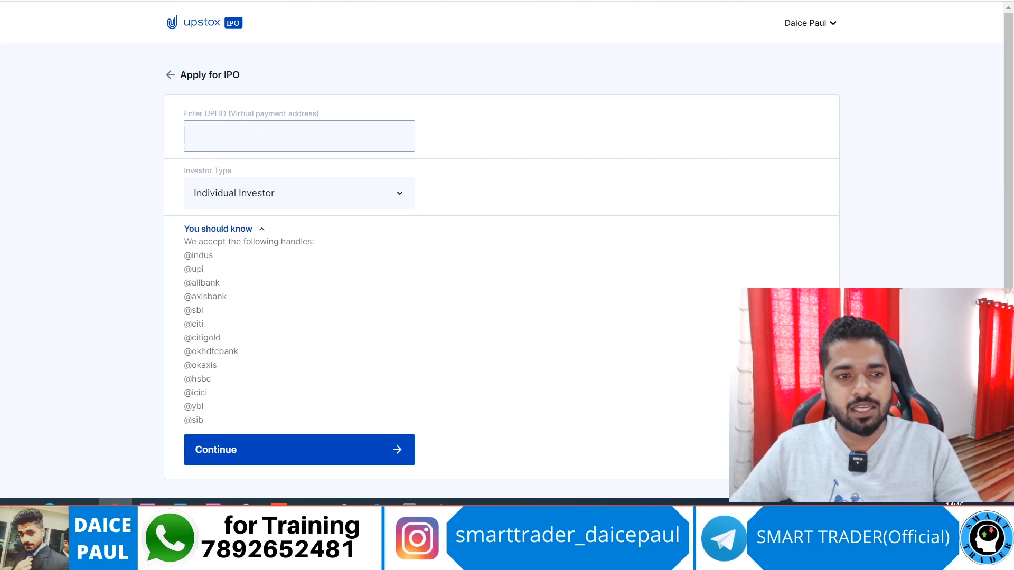
click(323, 147)
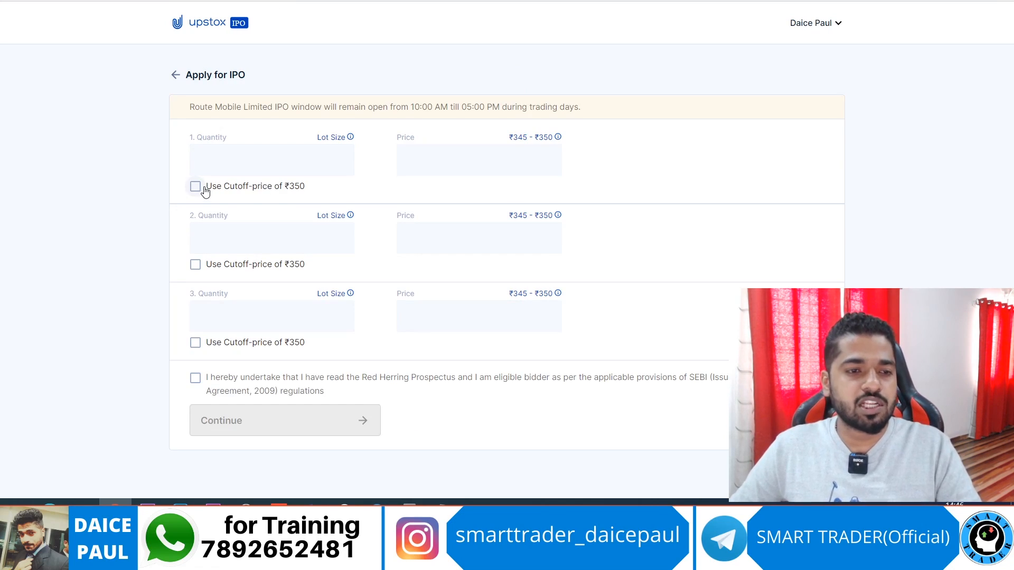
- Set the first bid to the cutoff price of ₹350 with a quantity of 40
click(206, 190)
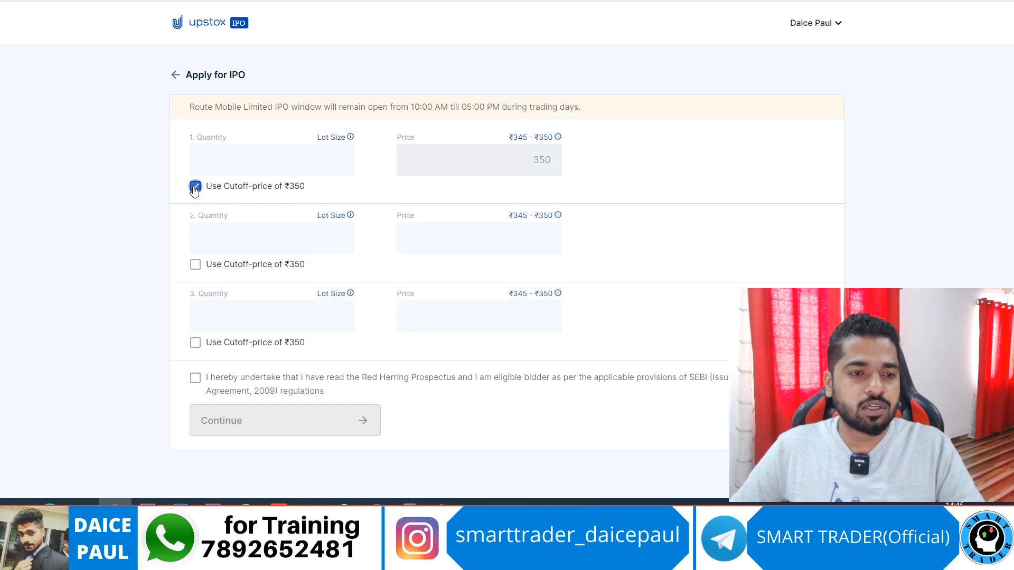
click(338, 165)
text(40)
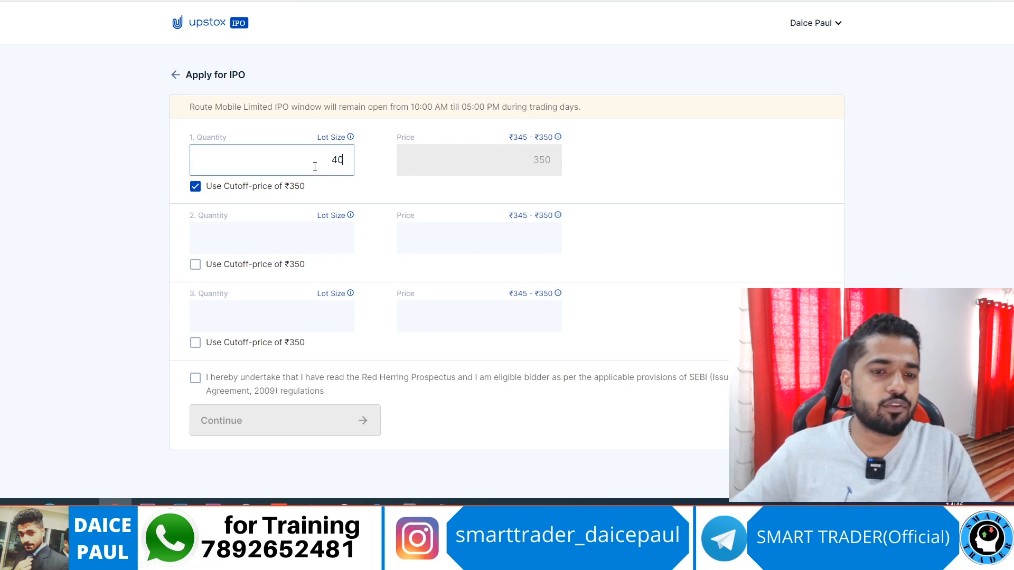
mouse_move(349, 138)
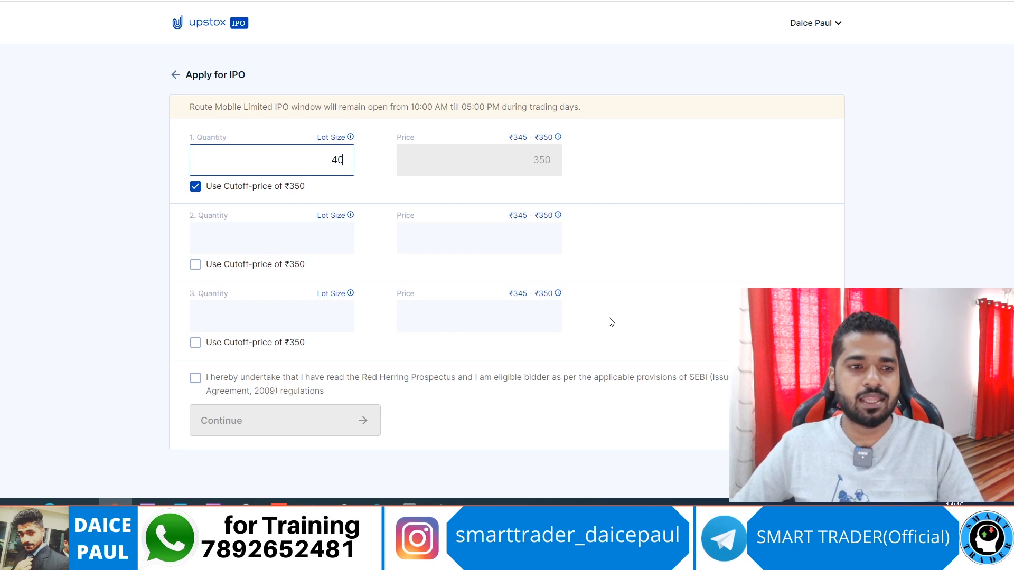
- Accept the Red Herring Prospectus undertaking, place the Route Mobile Limited order and read the bid status notice
click(195, 377)
click(308, 420)
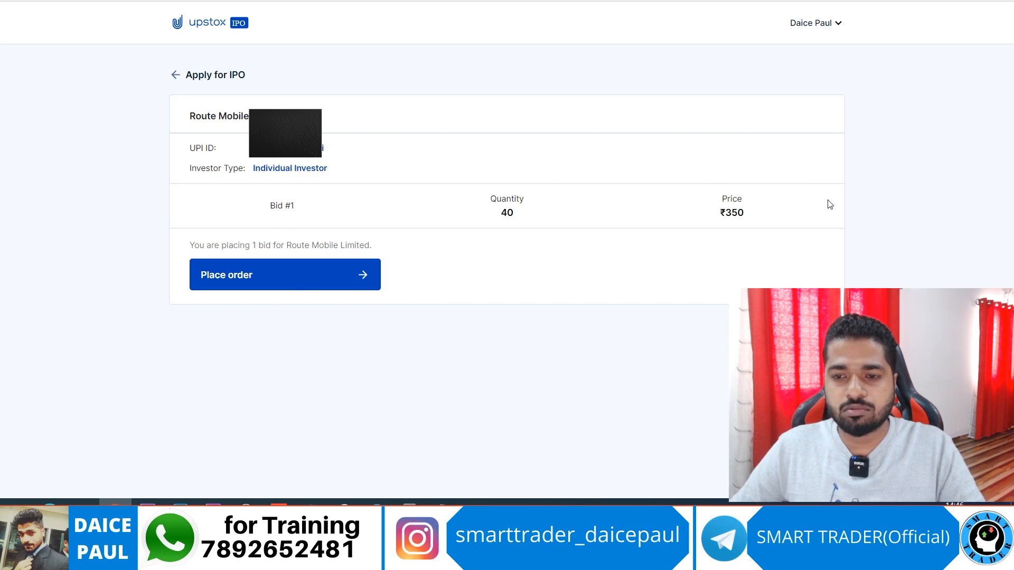
click(278, 280)
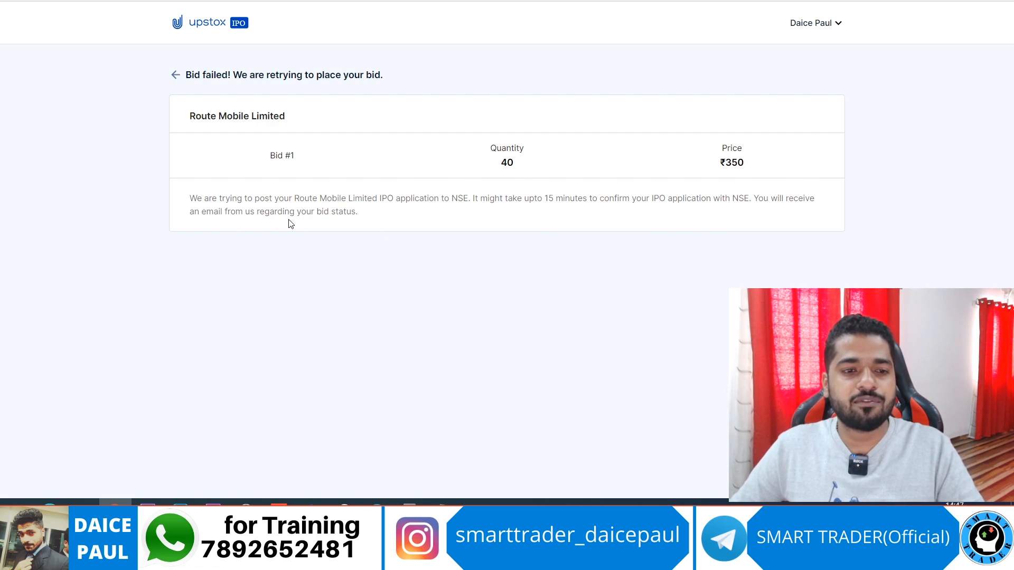
drag(357, 211, 310, 210)
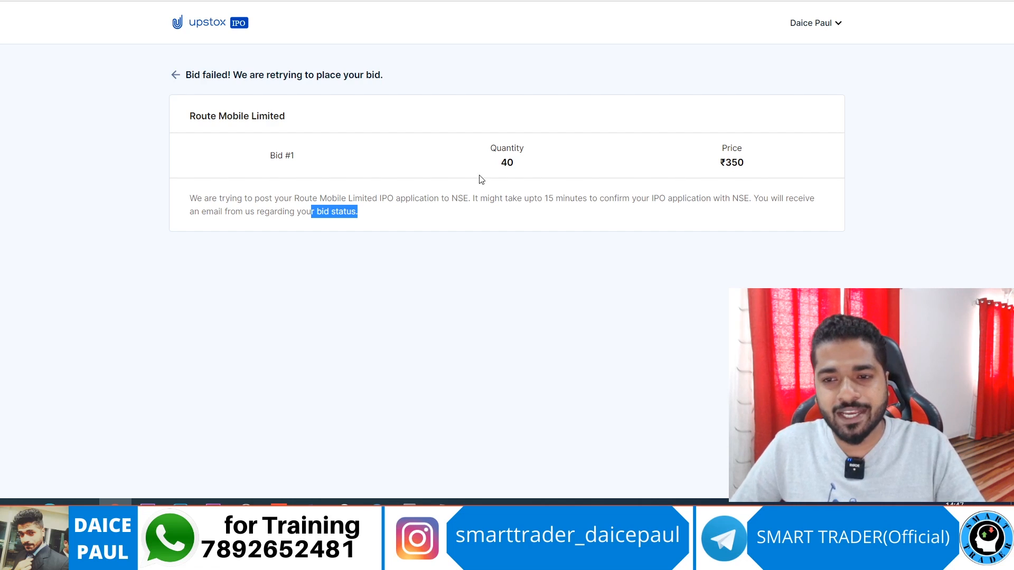
click(368, 219)
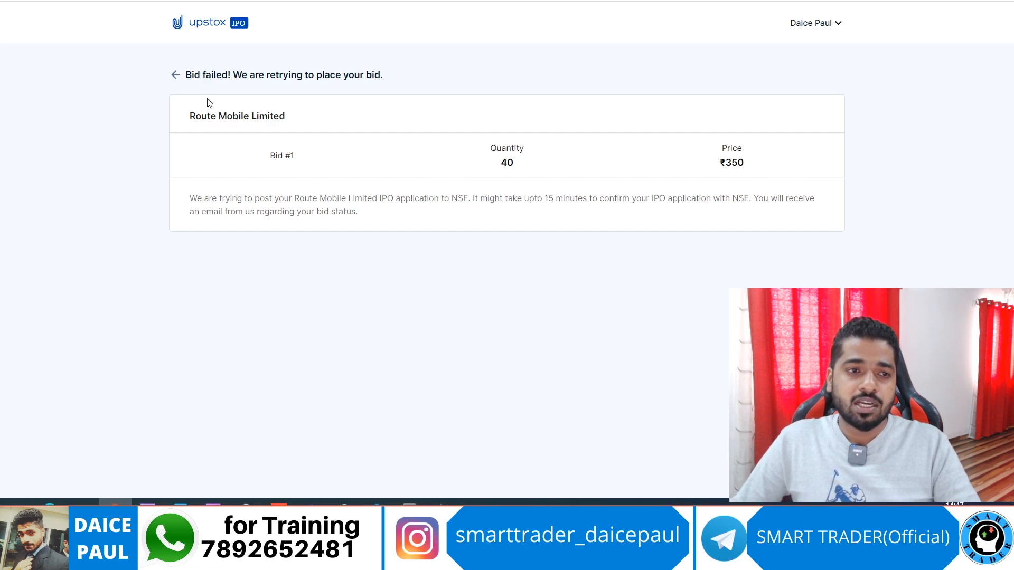
- Return to the Invest in IPOs list and look over the past IPOs before going back to the ongoing ones
click(214, 29)
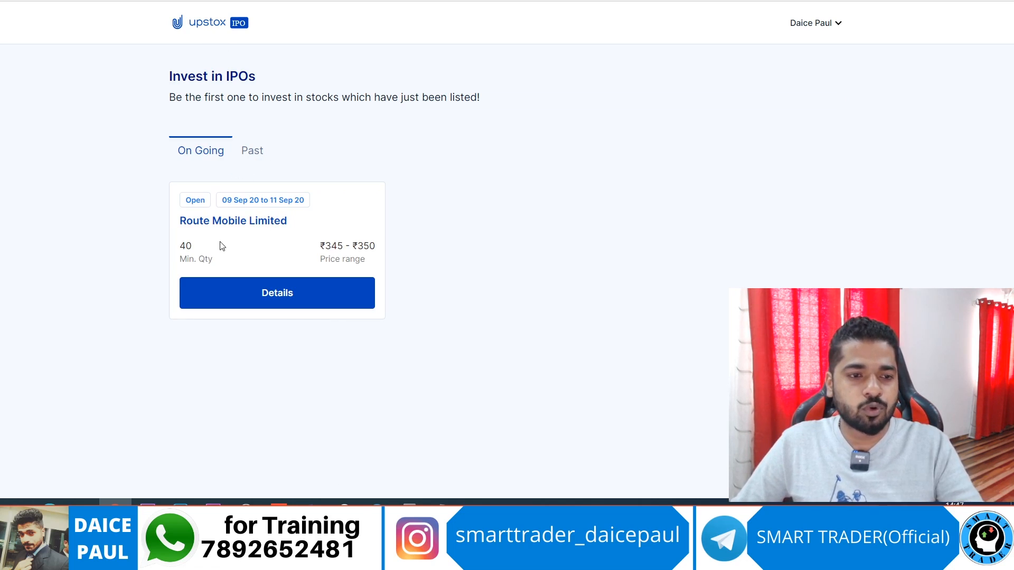
click(251, 152)
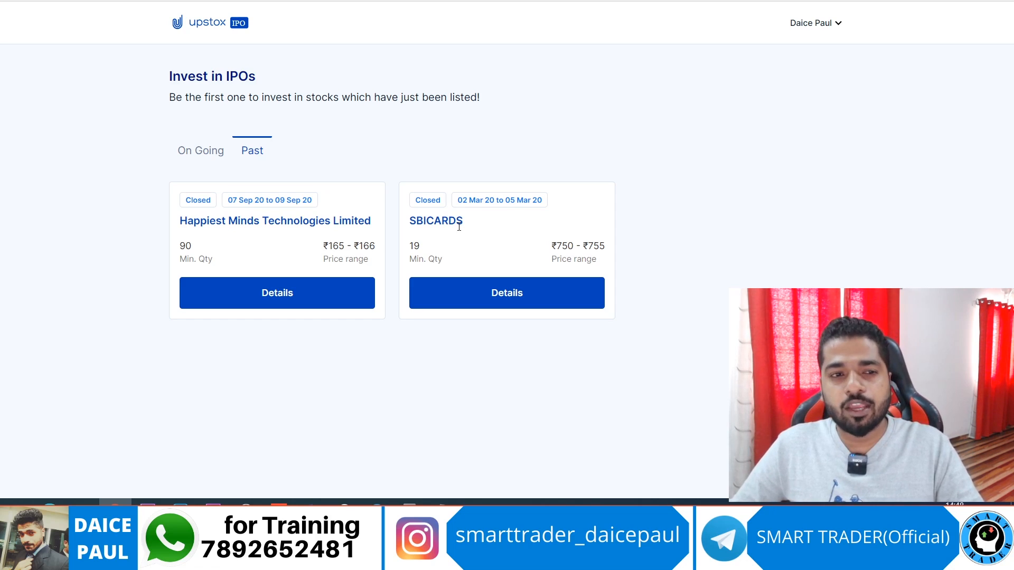
click(214, 155)
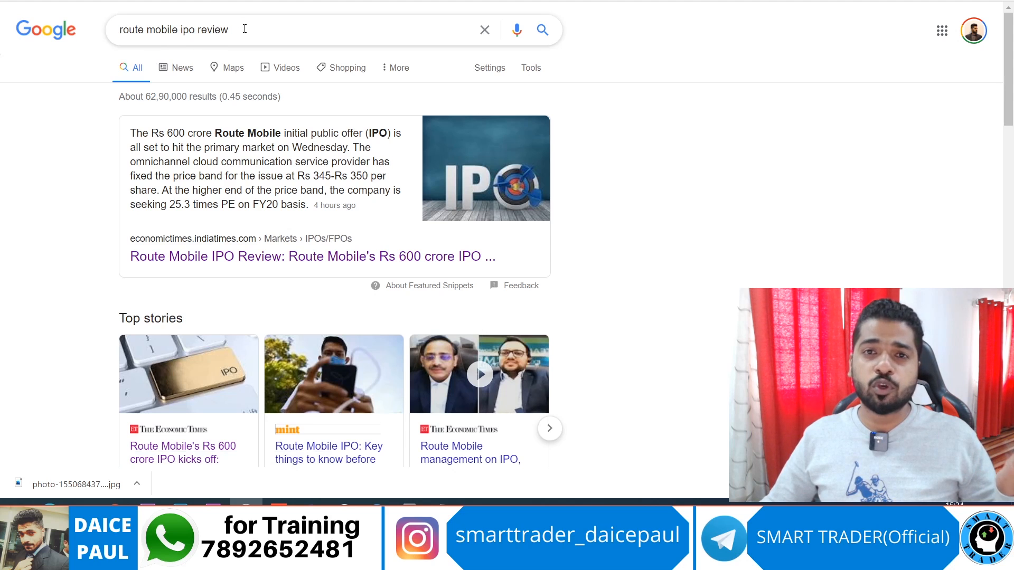
- Look through the Google results for "route mobile ipo review" and open the featured Economic Times article
scroll(255, 258, down, 7)
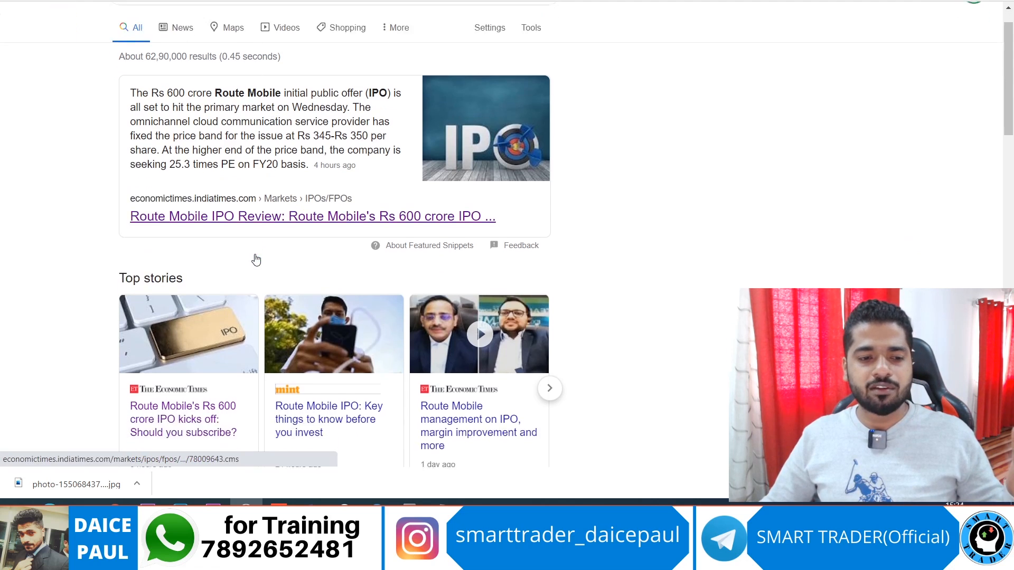
scroll(257, 259, up, 7)
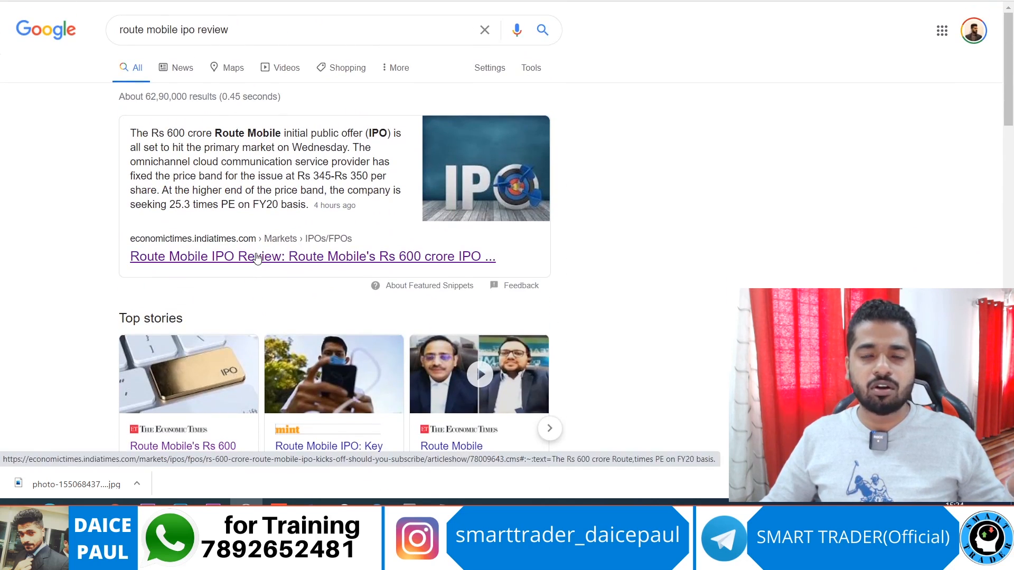
click(186, 259)
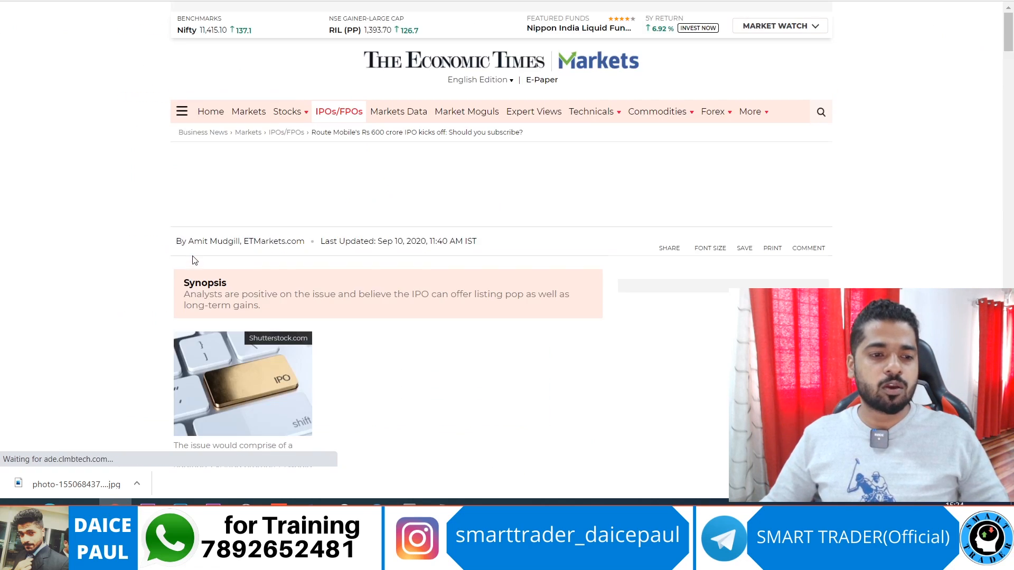
- Read the article's synopsis, price band, anchor investor details and issue structure for the Route Mobile IPO
scroll(475, 259, down, 3)
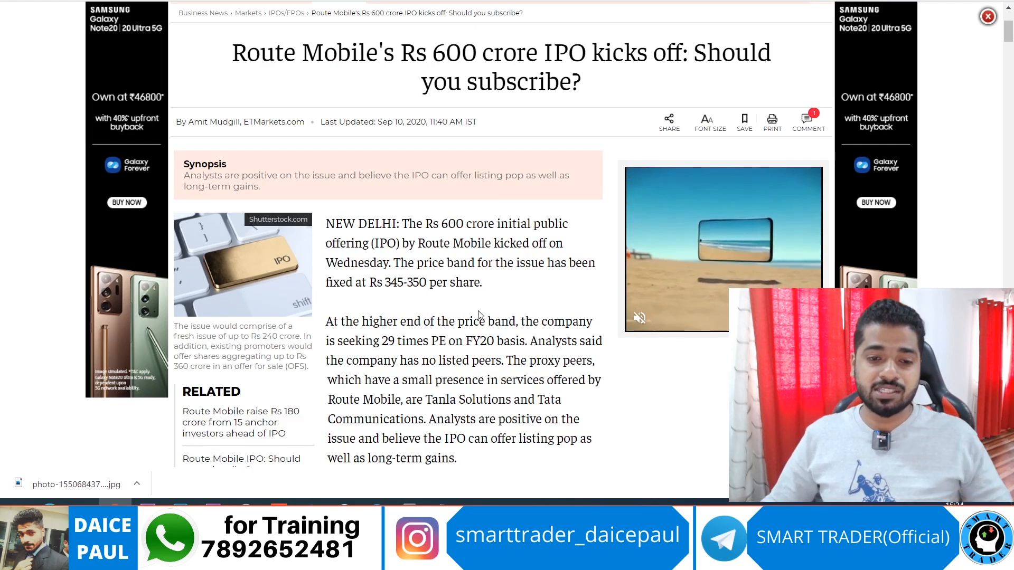
scroll(467, 299, down, 2)
scroll(465, 296, down, 3)
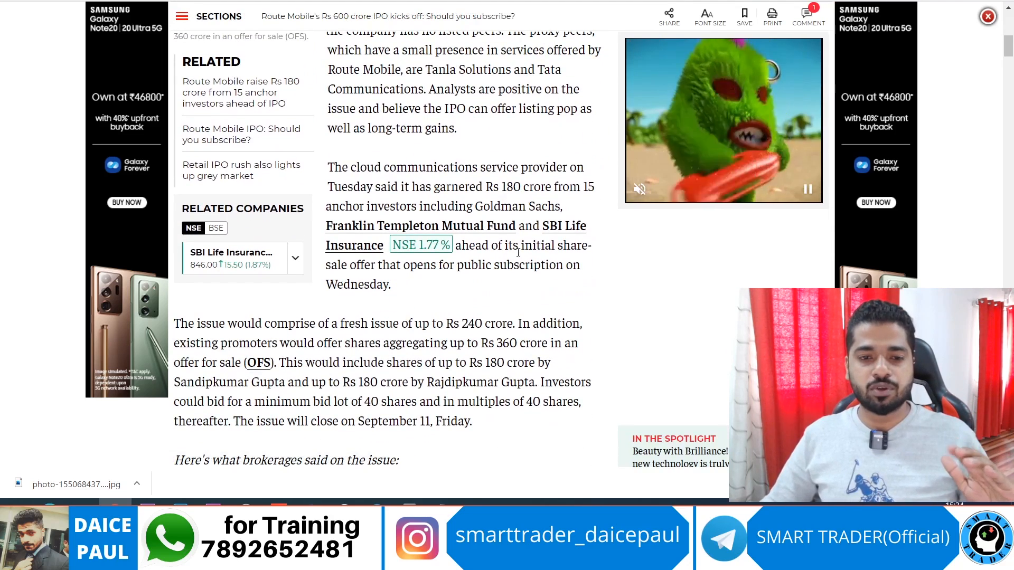
scroll(465, 290, down, 2)
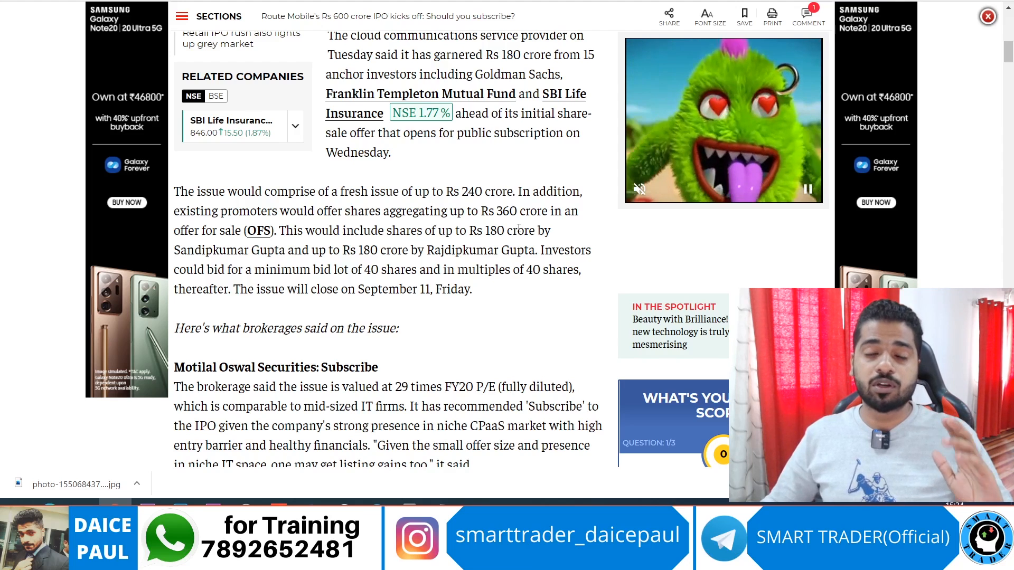
scroll(519, 232, down, 2)
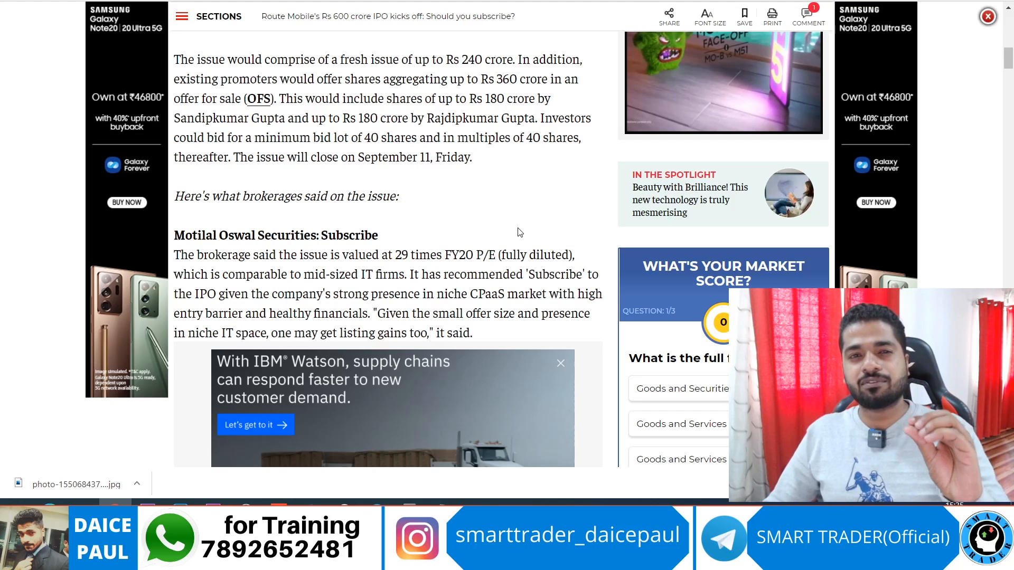
- Examine the brokerage recommendations on the Route Mobile IPO, from Motilal Oswal Securities through Dealmoney Securities, and go back over the earlier ones
scroll(415, 222, down, 1)
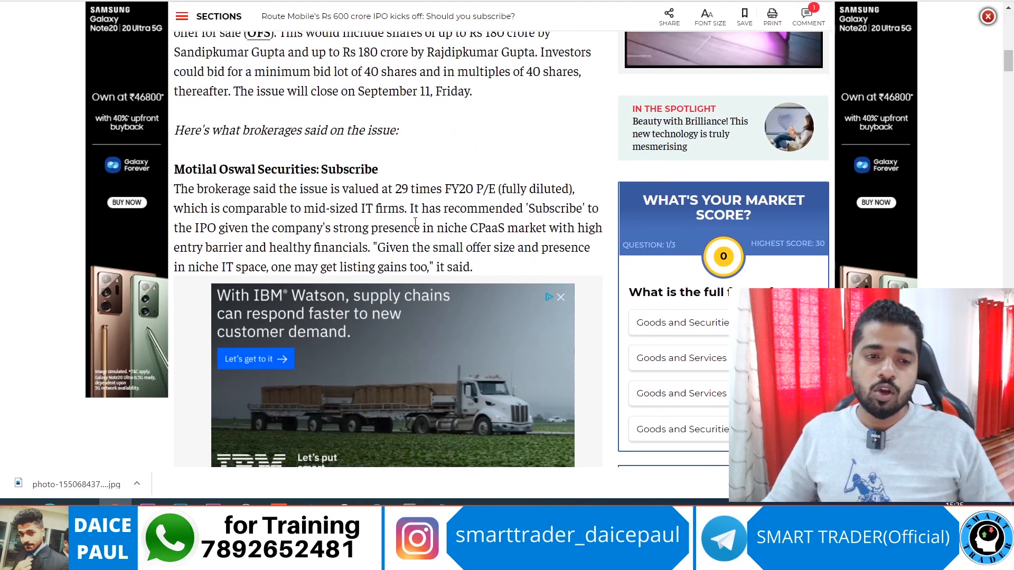
scroll(349, 250, down, 1)
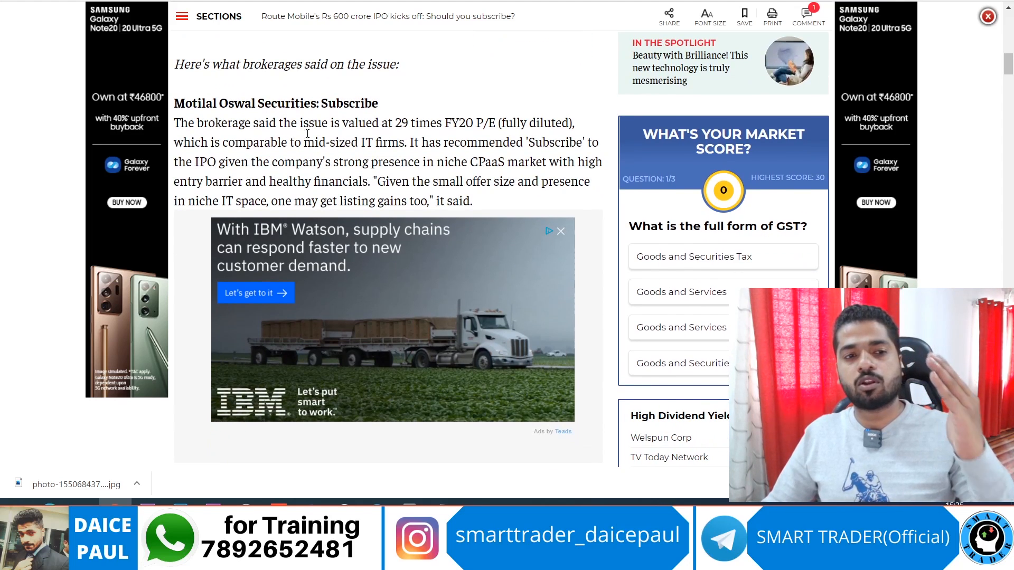
scroll(309, 158, down, 6)
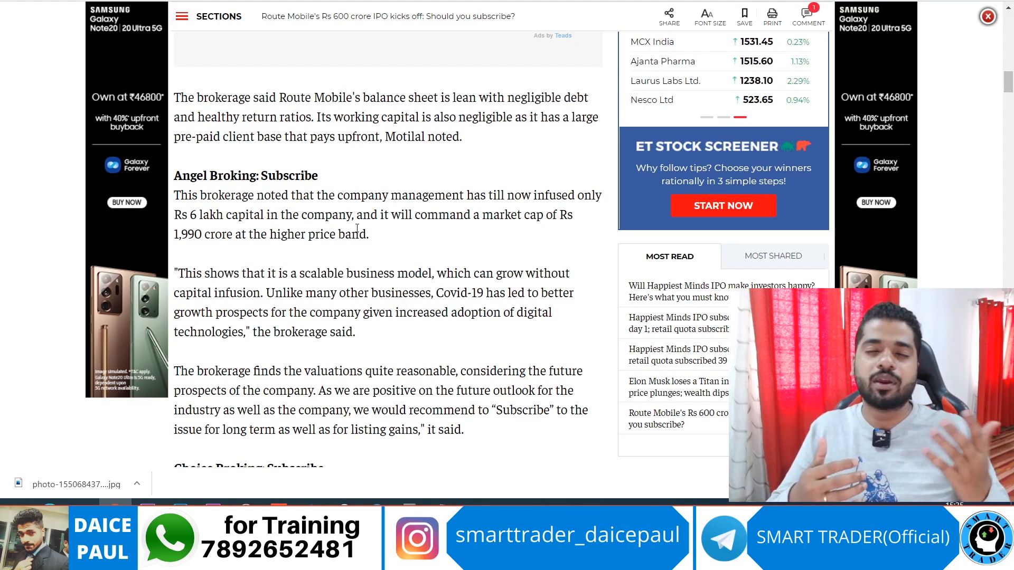
scroll(357, 228, down, 10)
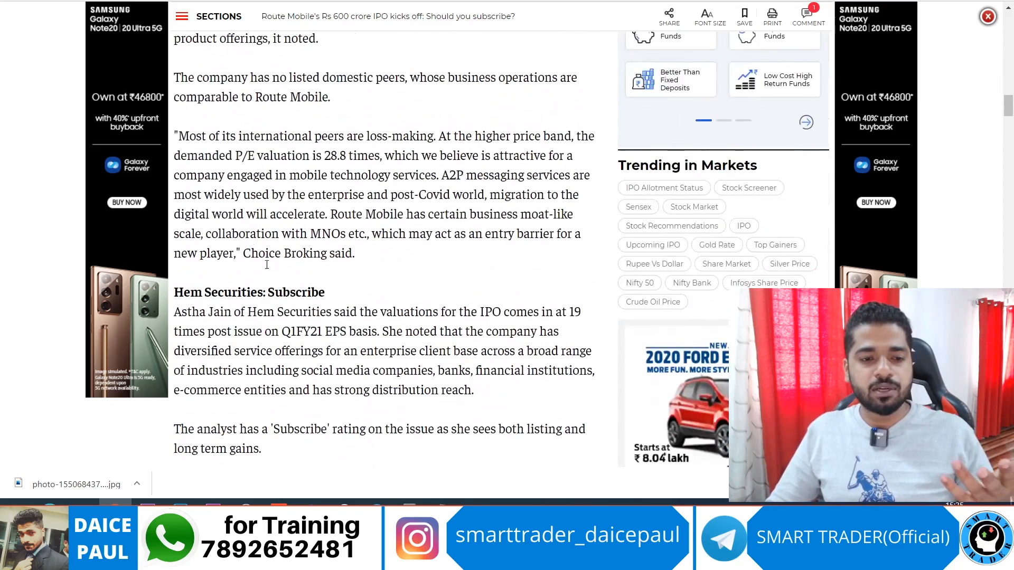
scroll(289, 297, down, 2)
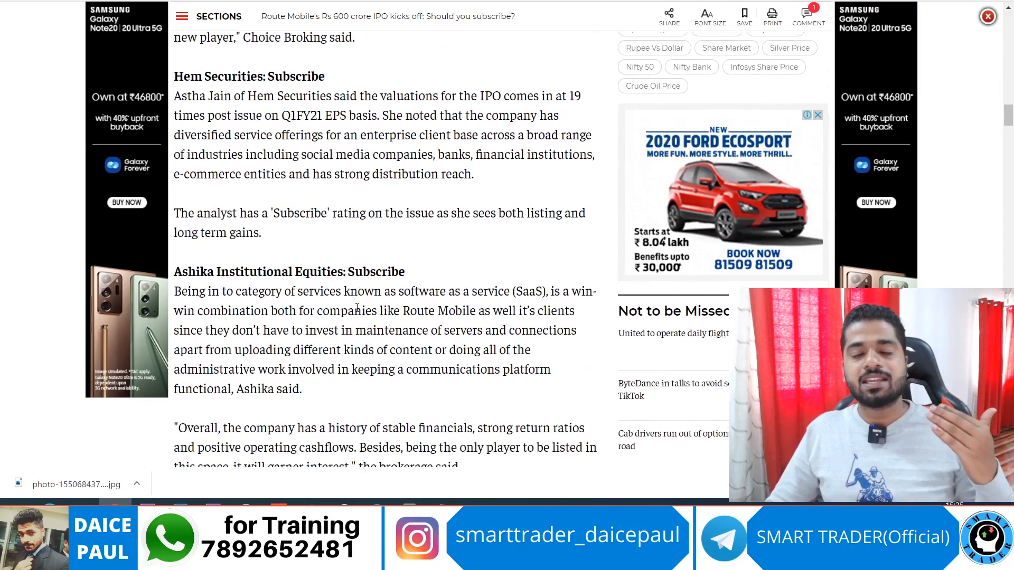
scroll(334, 308, down, 1)
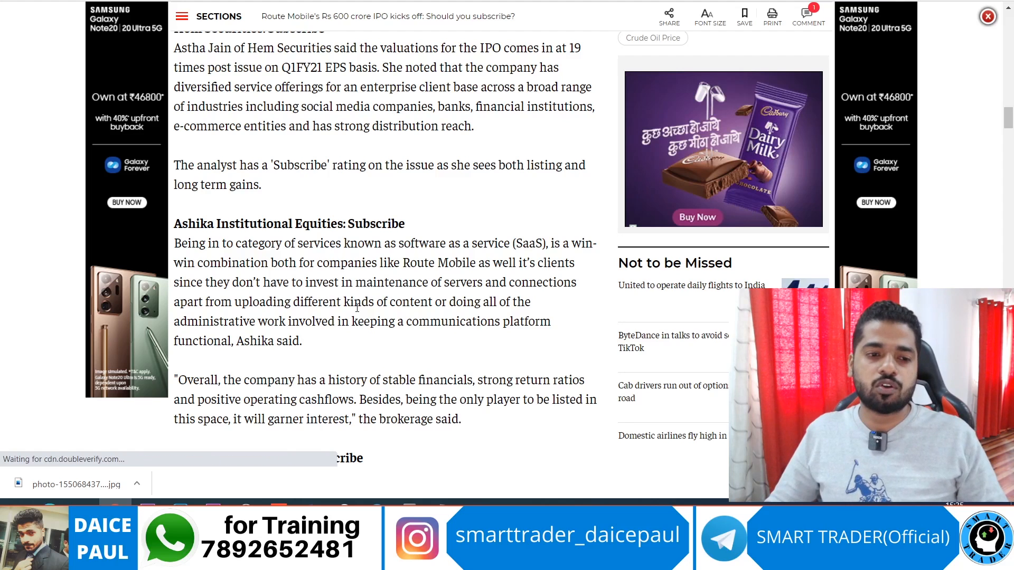
scroll(432, 241, down, 4)
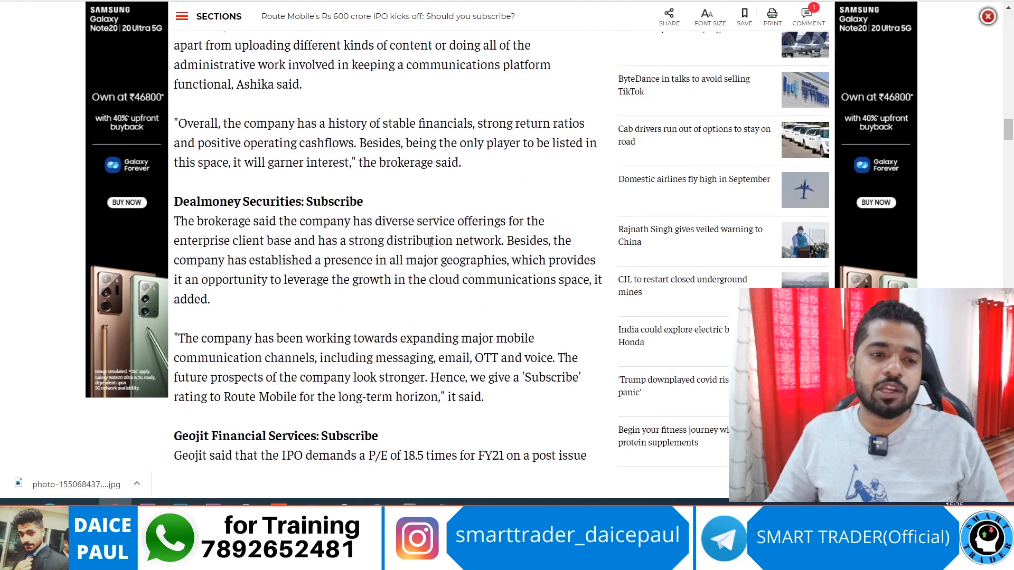
scroll(432, 245, up, 5)
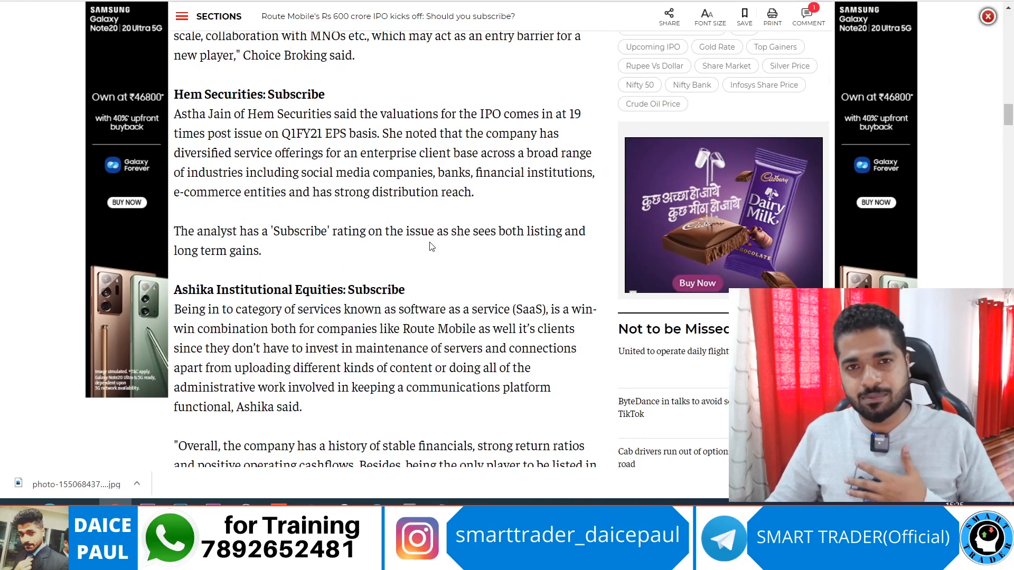
scroll(432, 246, up, 5)
scroll(432, 246, up, 5)
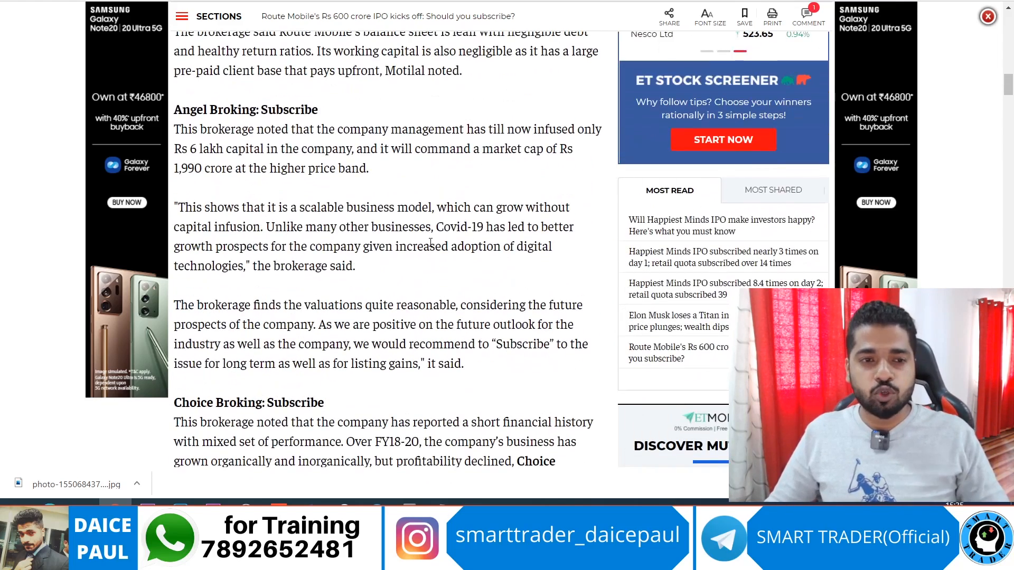